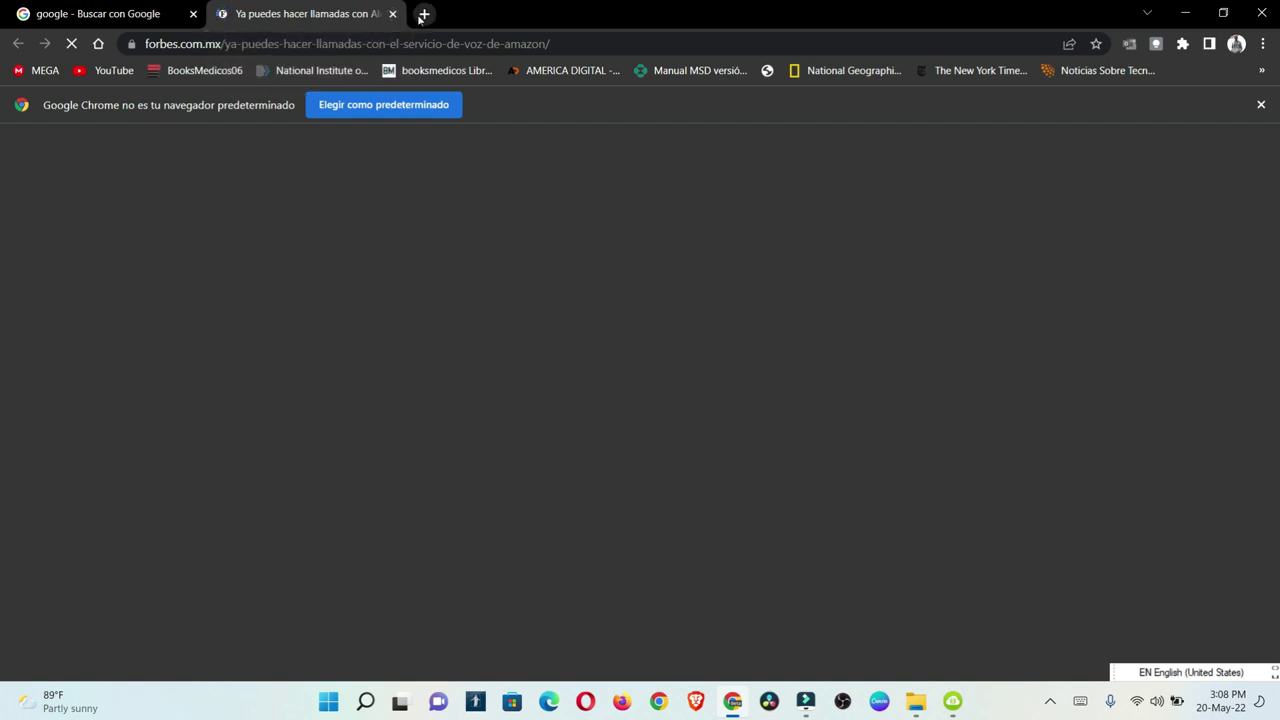
Step: Open a new Chrome tab and focus its address bar
left_click(424, 14)
left_click(407, 44)
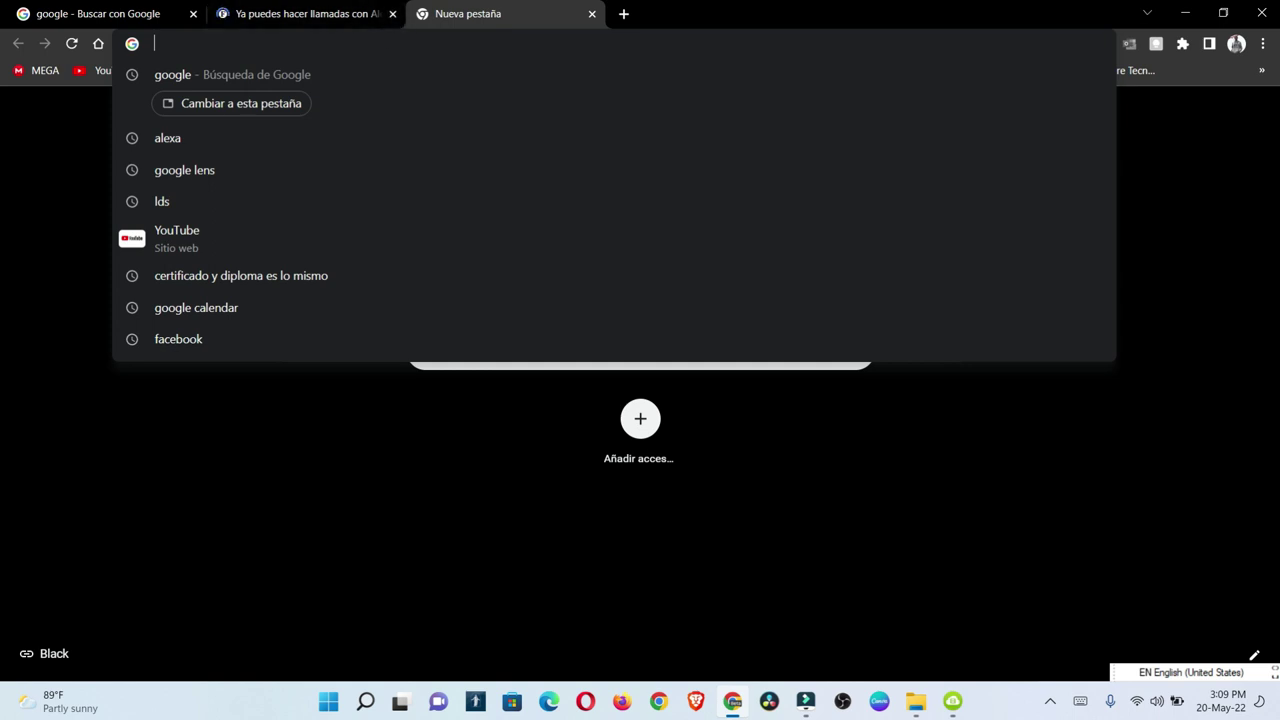
Step: Go to tinywow.com, close the old Google search tab, and scroll to the tool cards
type("tin")
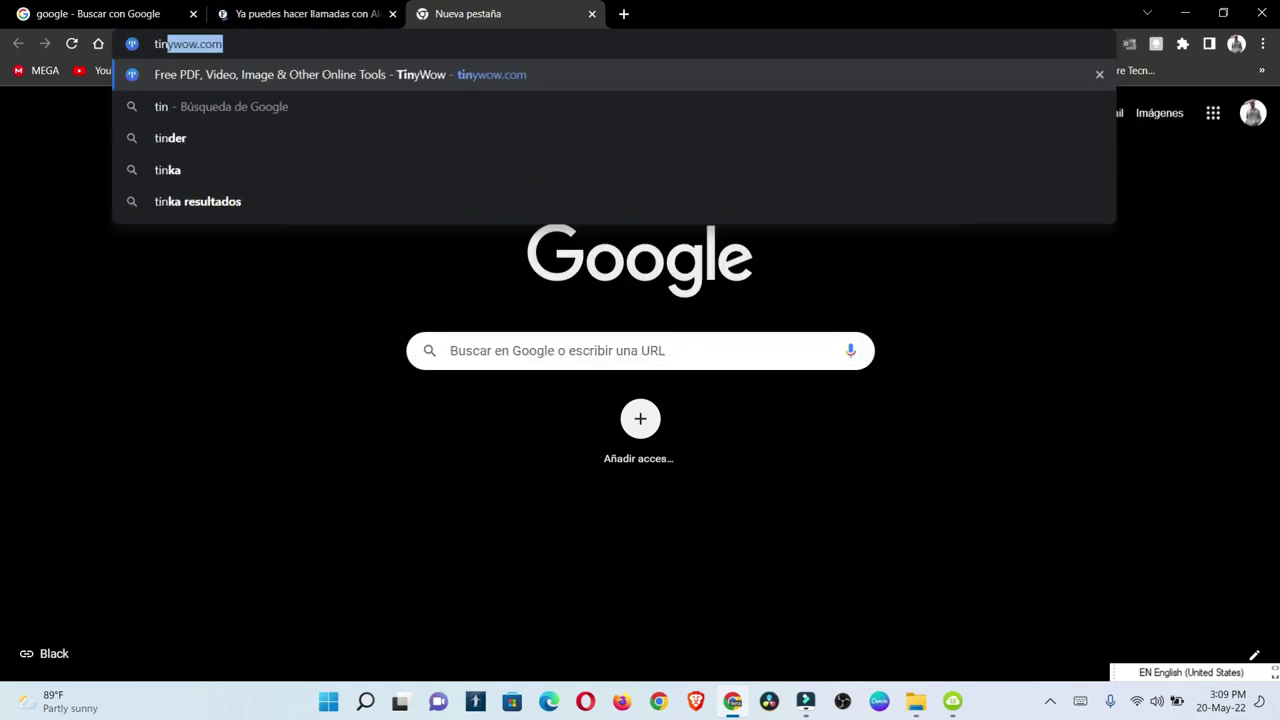
key("Return")
middle_click(92, 10)
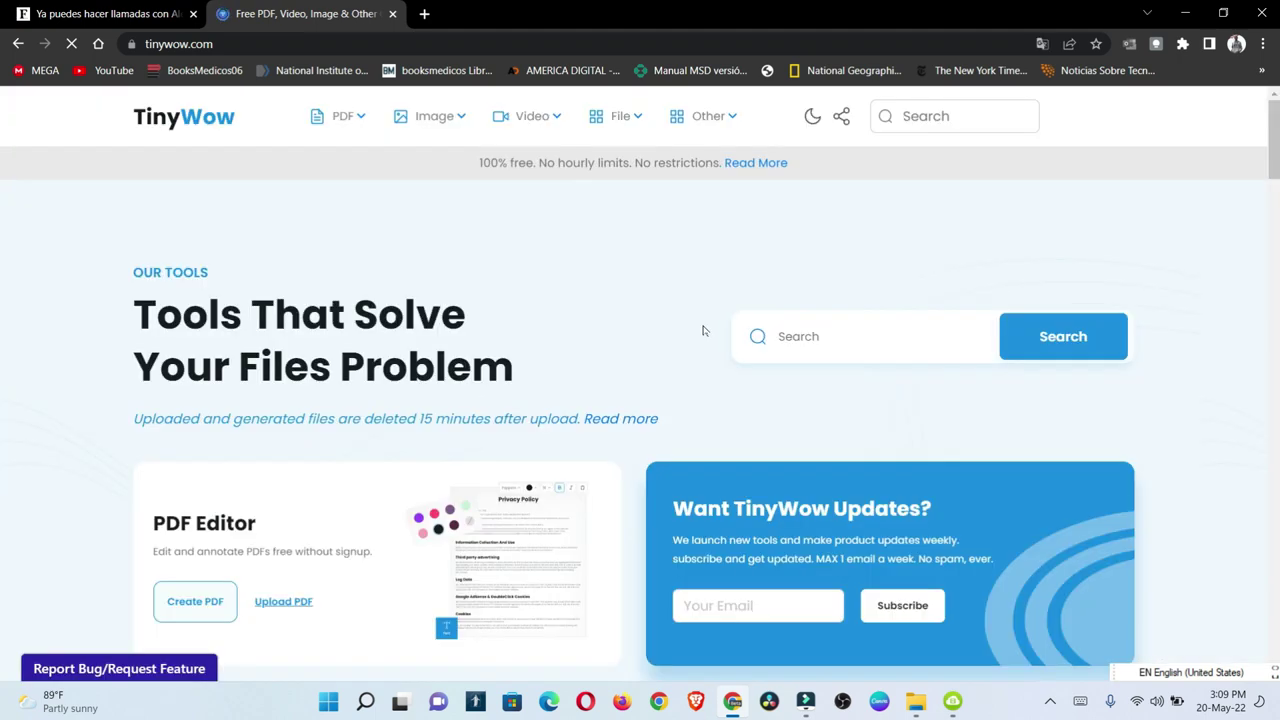
scroll(697, 315, "down", 1)
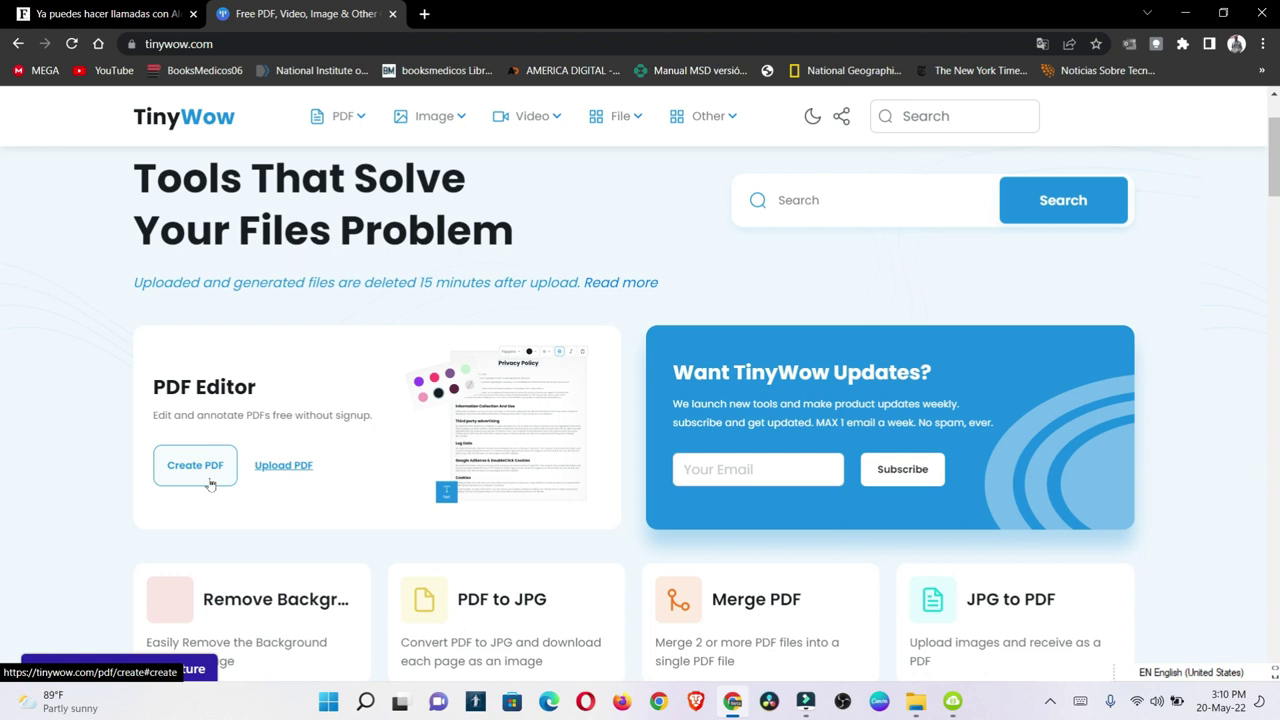
Step: Create a blank one-page PDF and rename the document 'youtube'
left_click(211, 484)
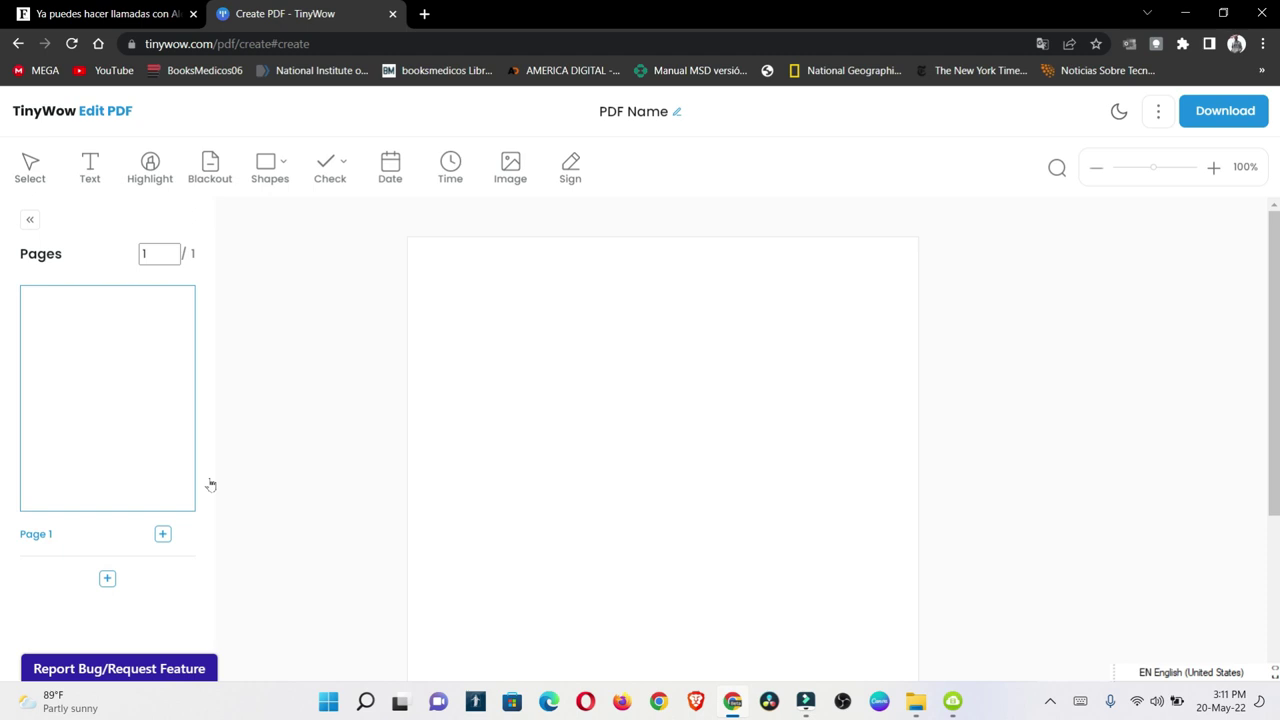
left_click(680, 113)
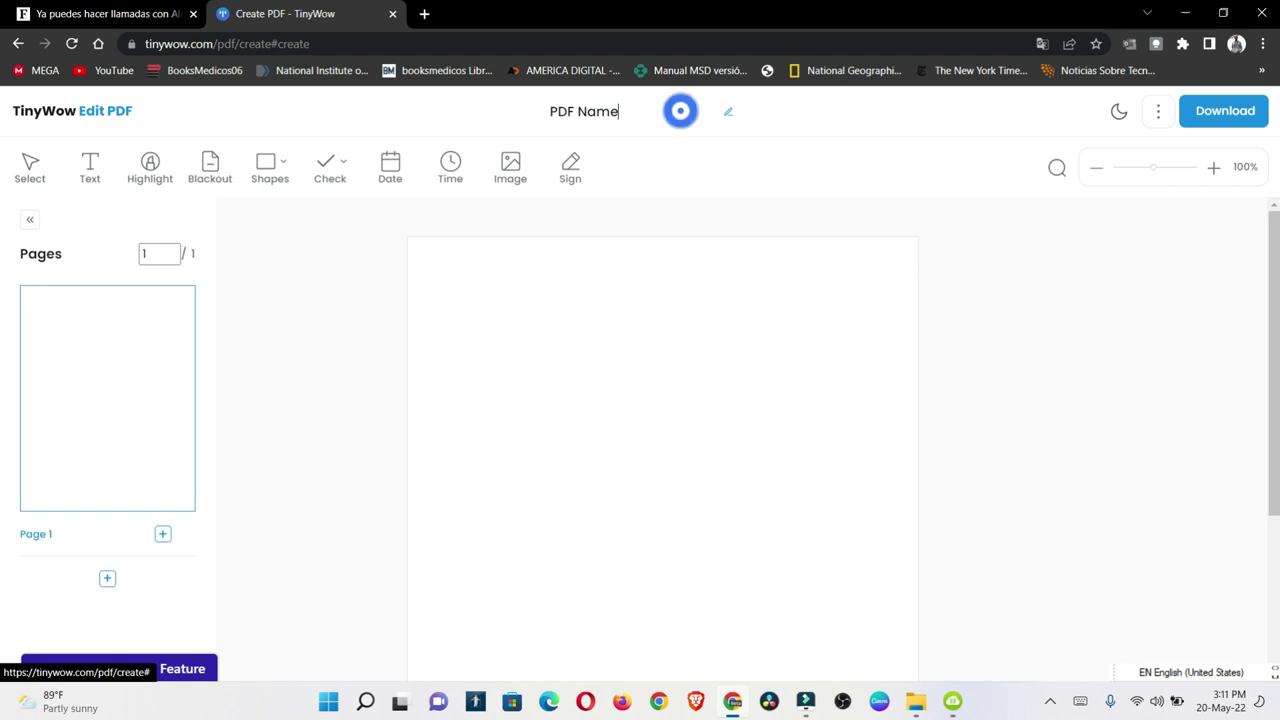
key("BackSpace")
key("BackSpace")
key("BackSpace")
key("BackSpace")
key("BackSpace")
key("BackSpace")
key("BackSpace")
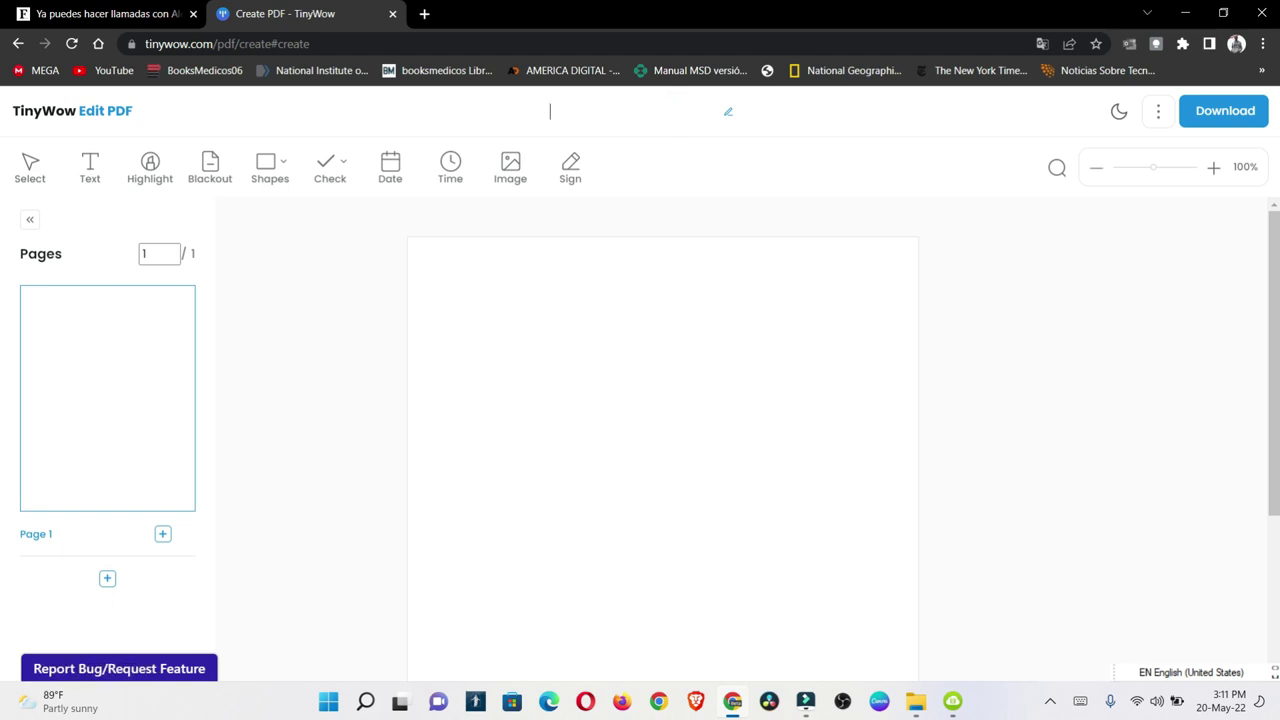
type("y")
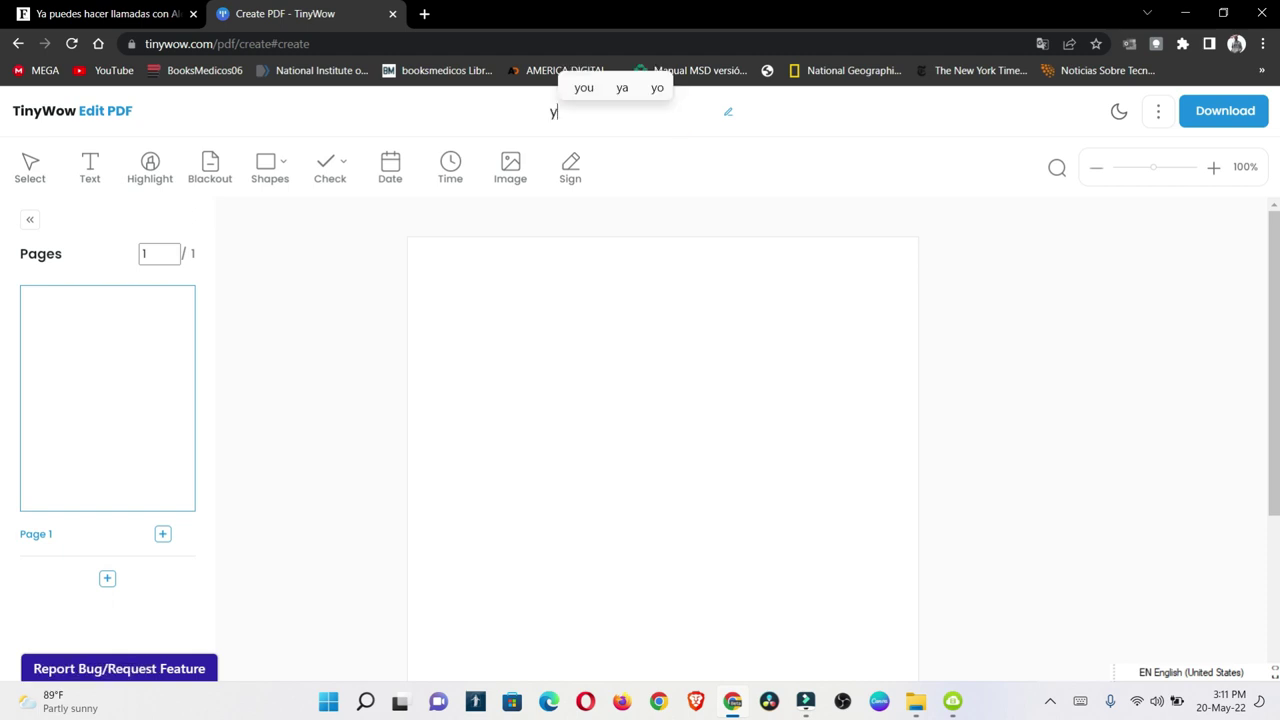
type("o")
key("BackSpace")
key("BackSpace")
type("youtube")
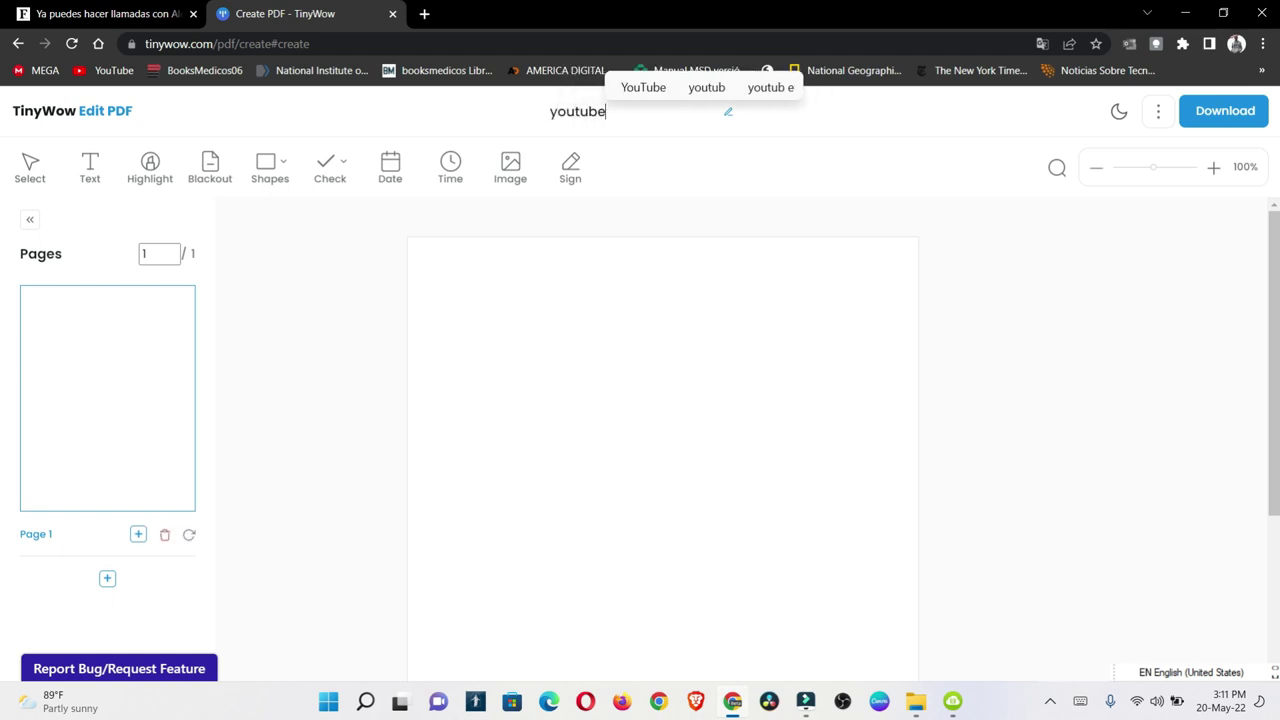
left_click(544, 236)
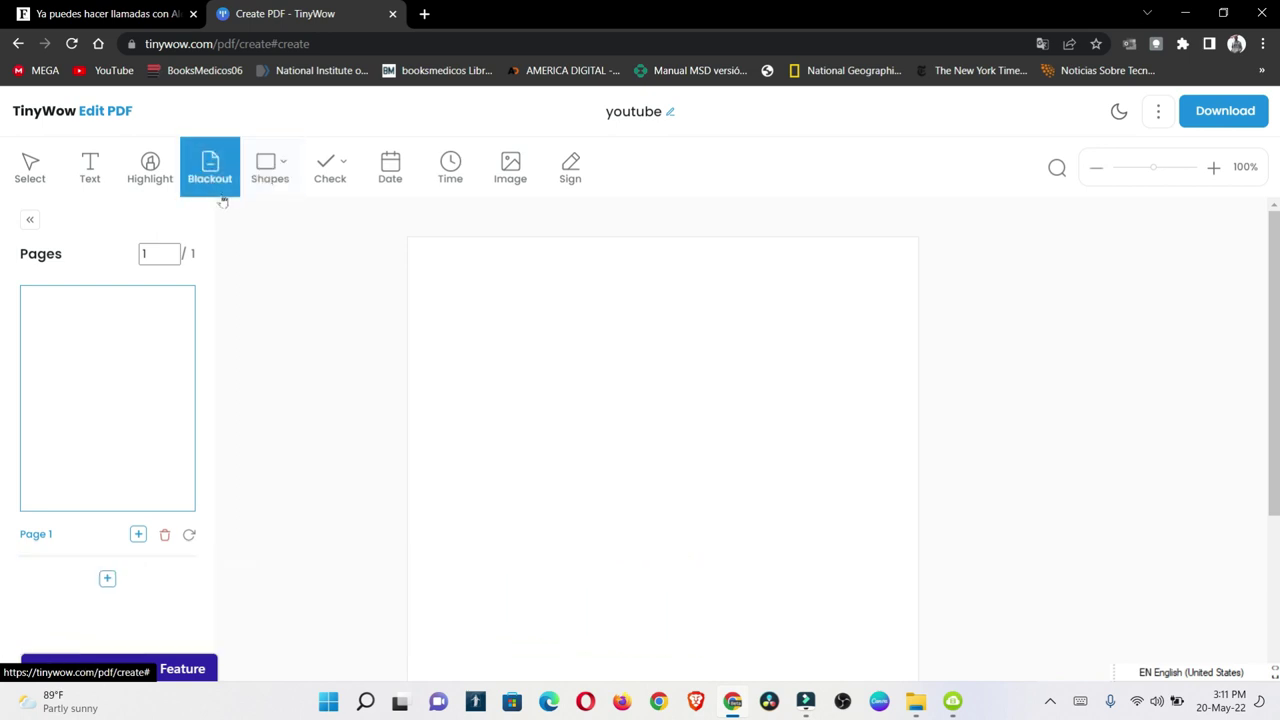
left_click(284, 197)
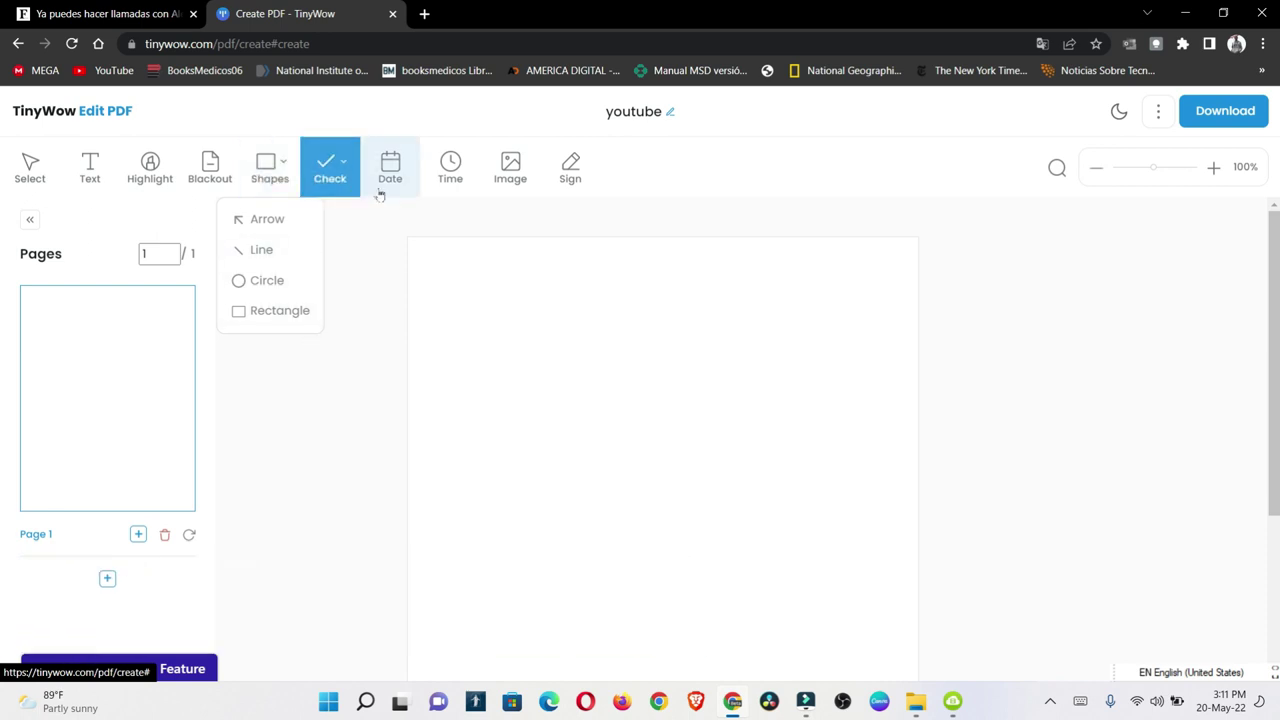
left_click(356, 192)
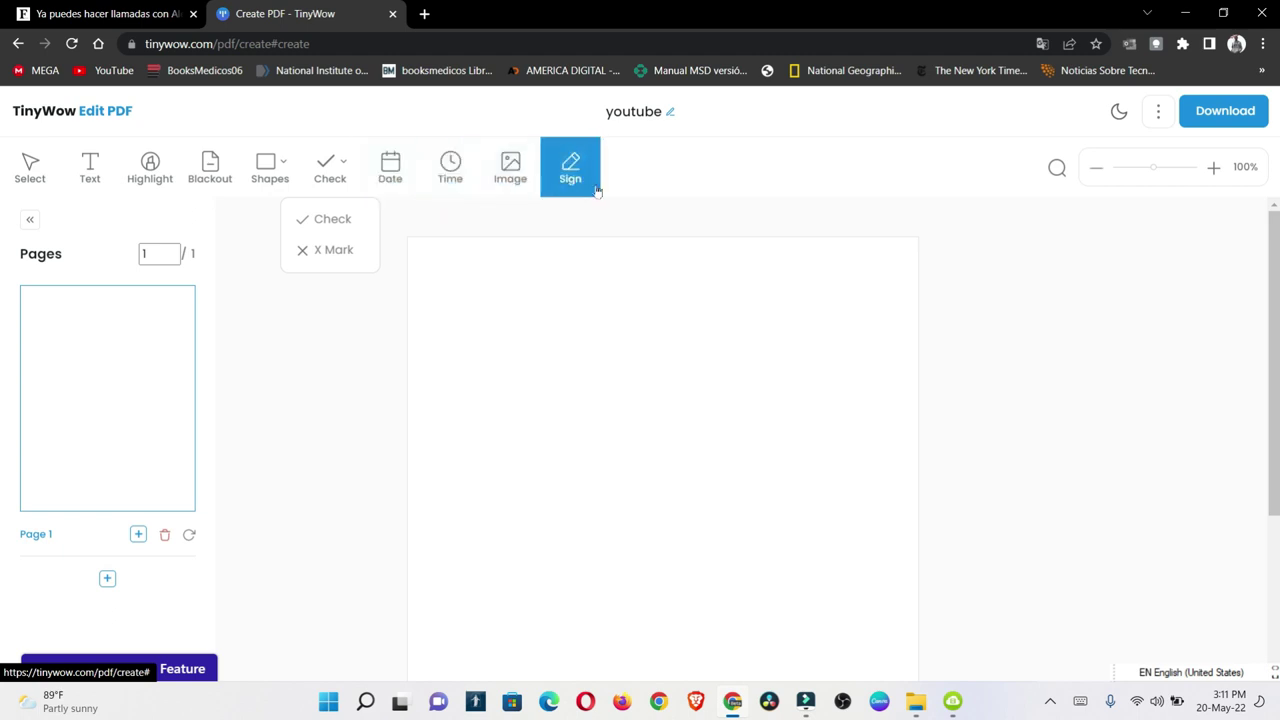
left_click(517, 279)
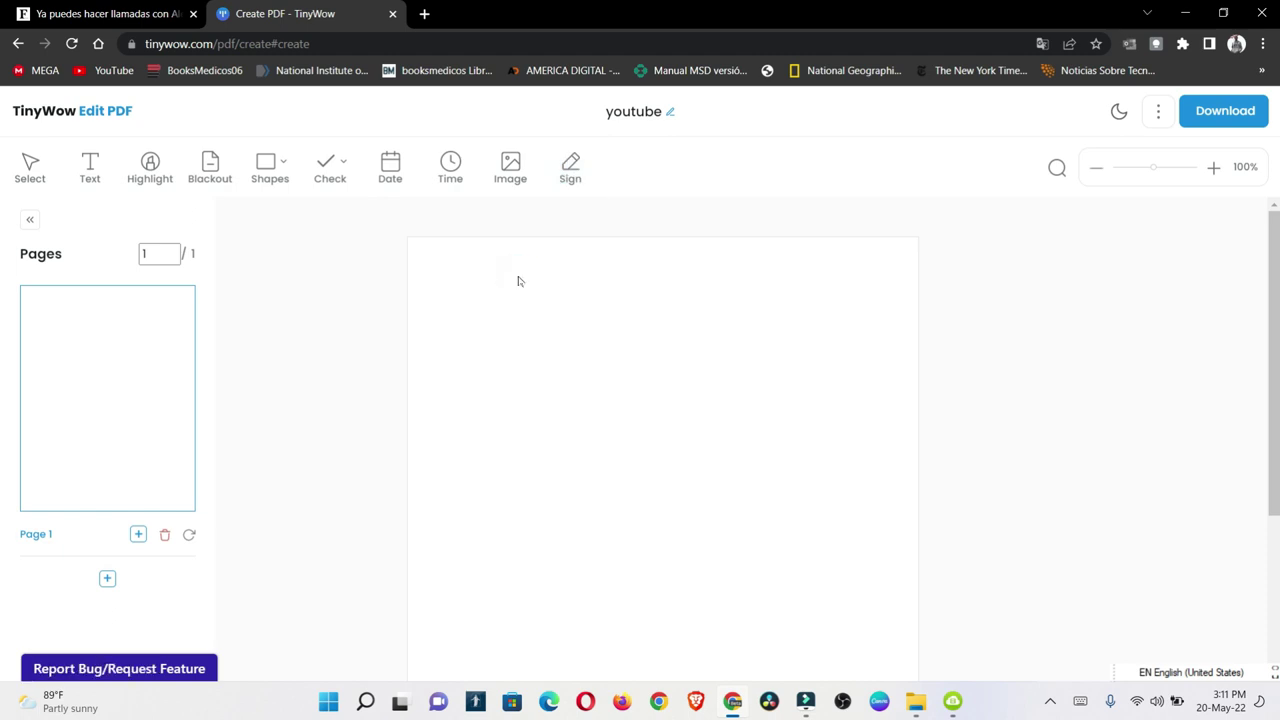
Step: Upload download.png, the calendar image, from the computer onto the page
left_click(498, 186)
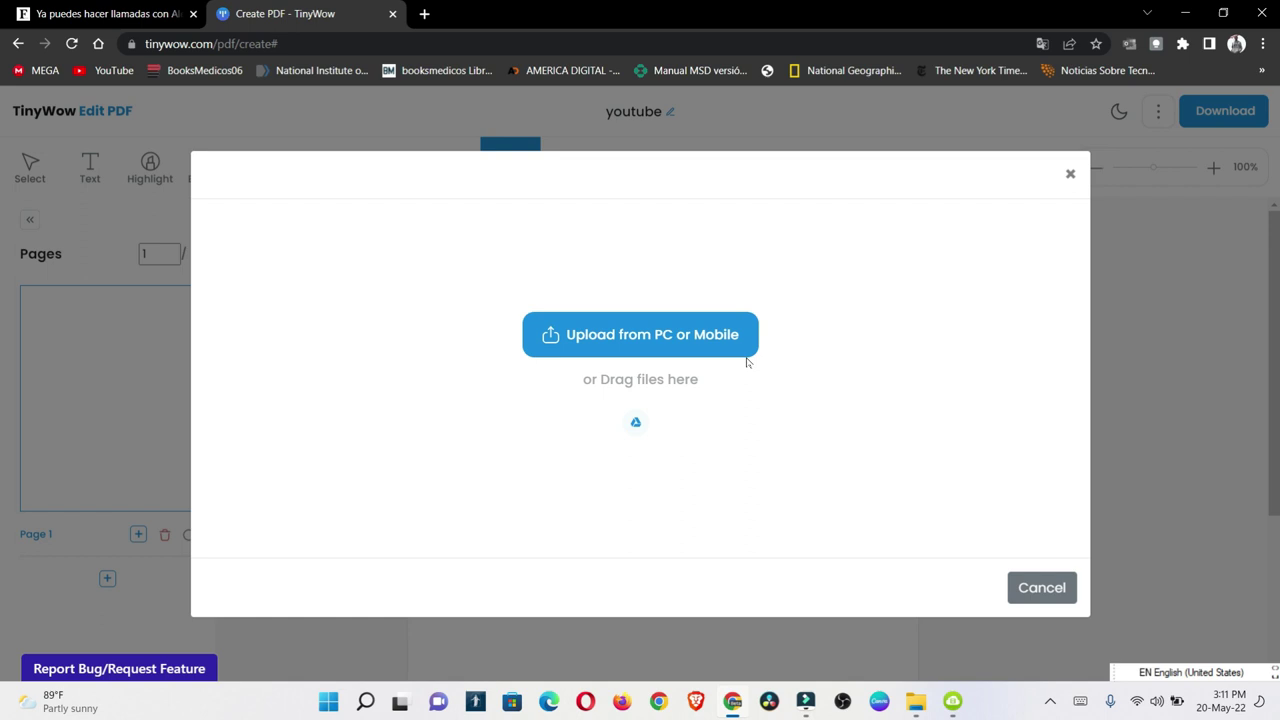
left_click(663, 343)
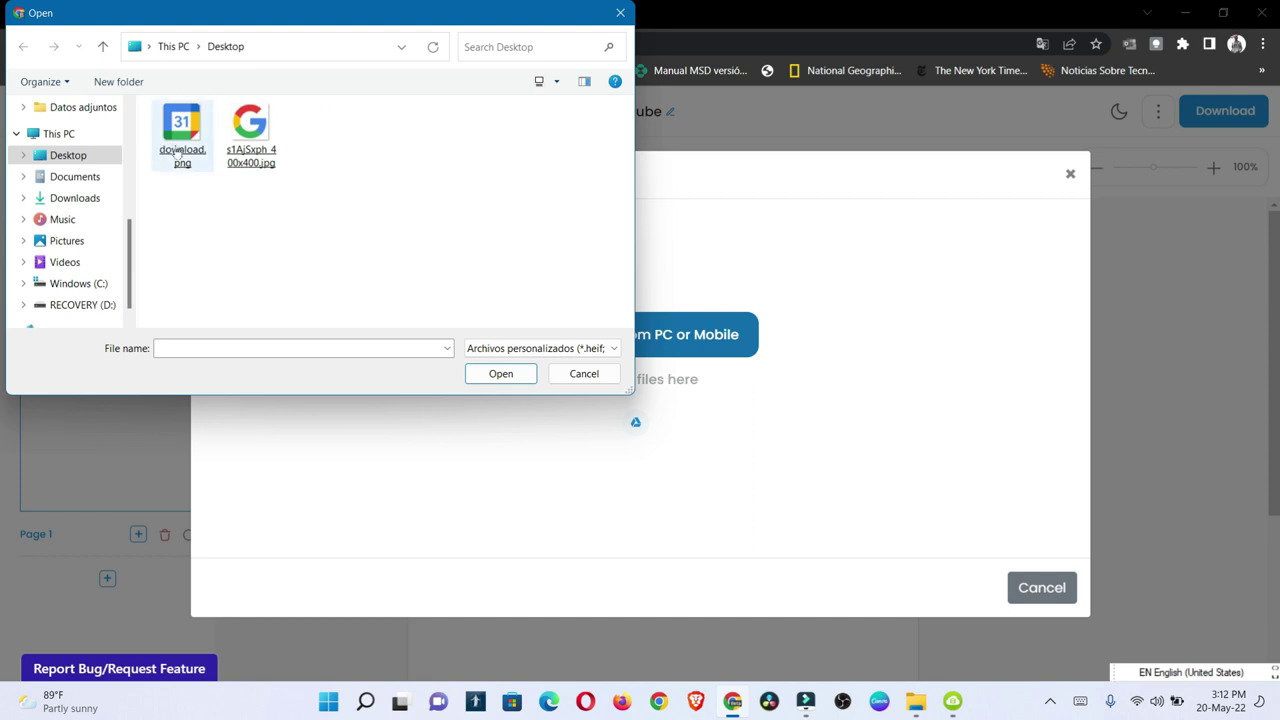
double_click(175, 150)
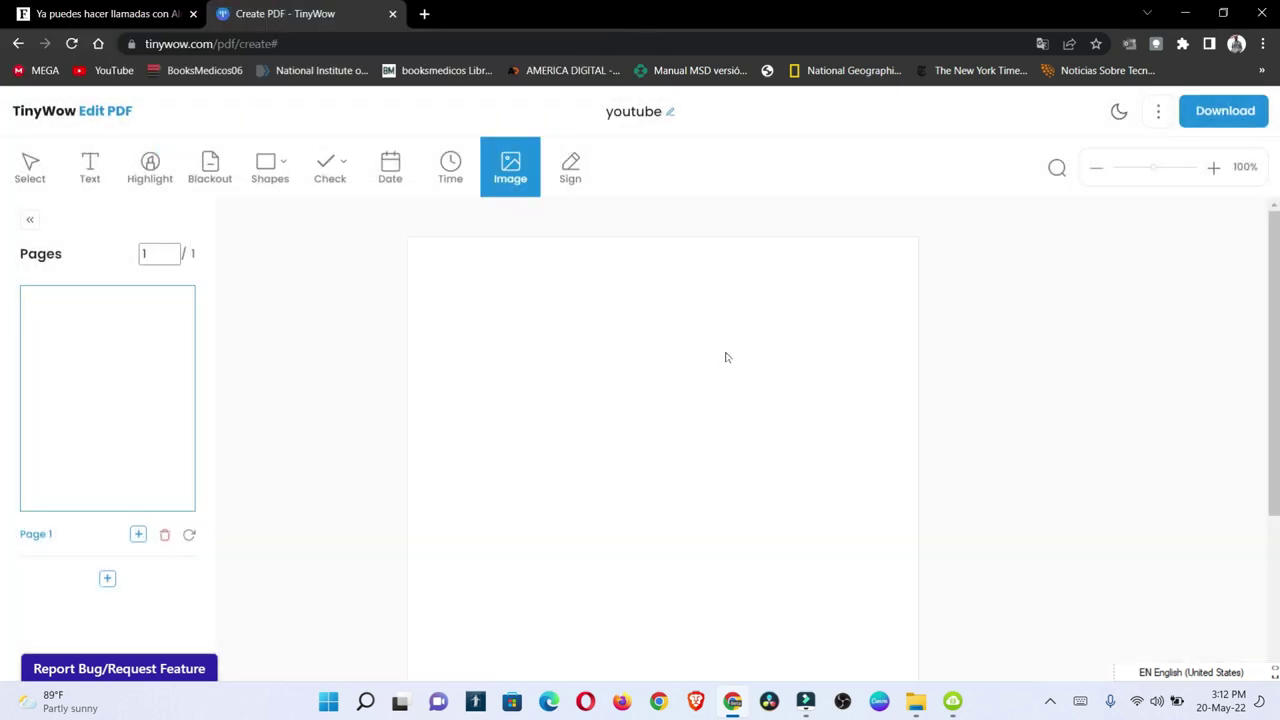
scroll(684, 425, "down", 3)
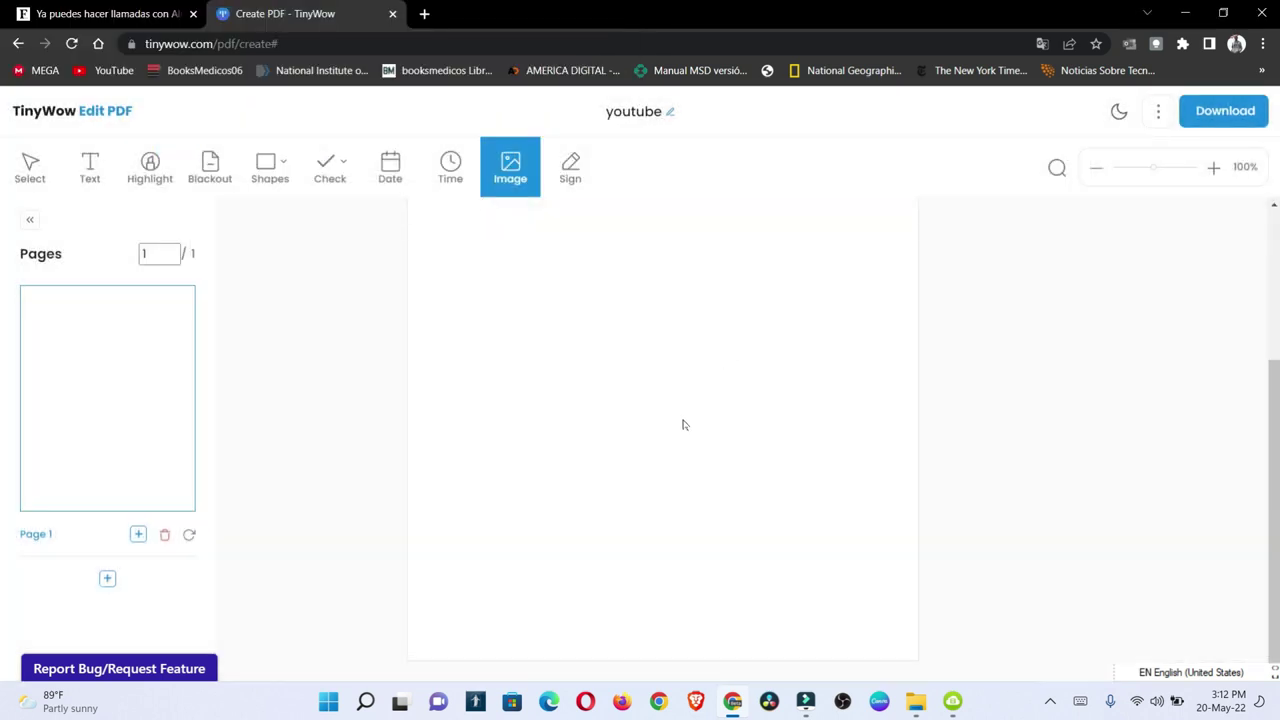
scroll(684, 425, "up", 3)
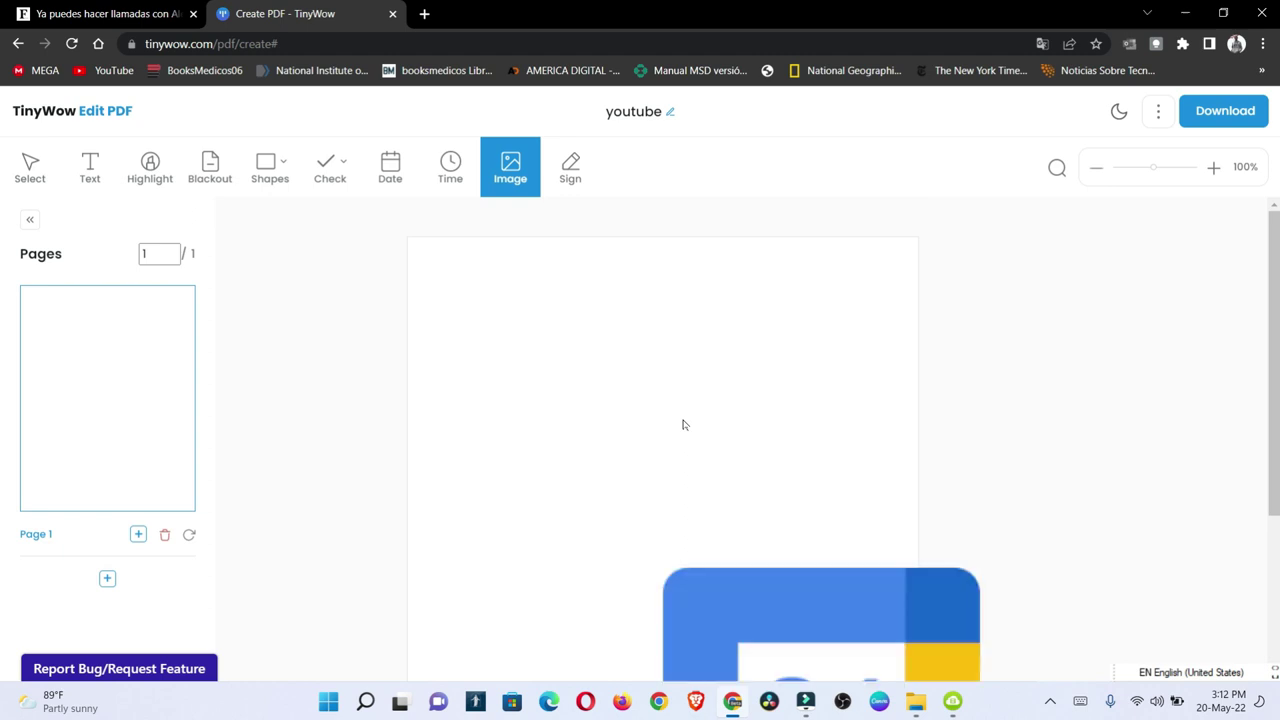
scroll(684, 425, "down", 3)
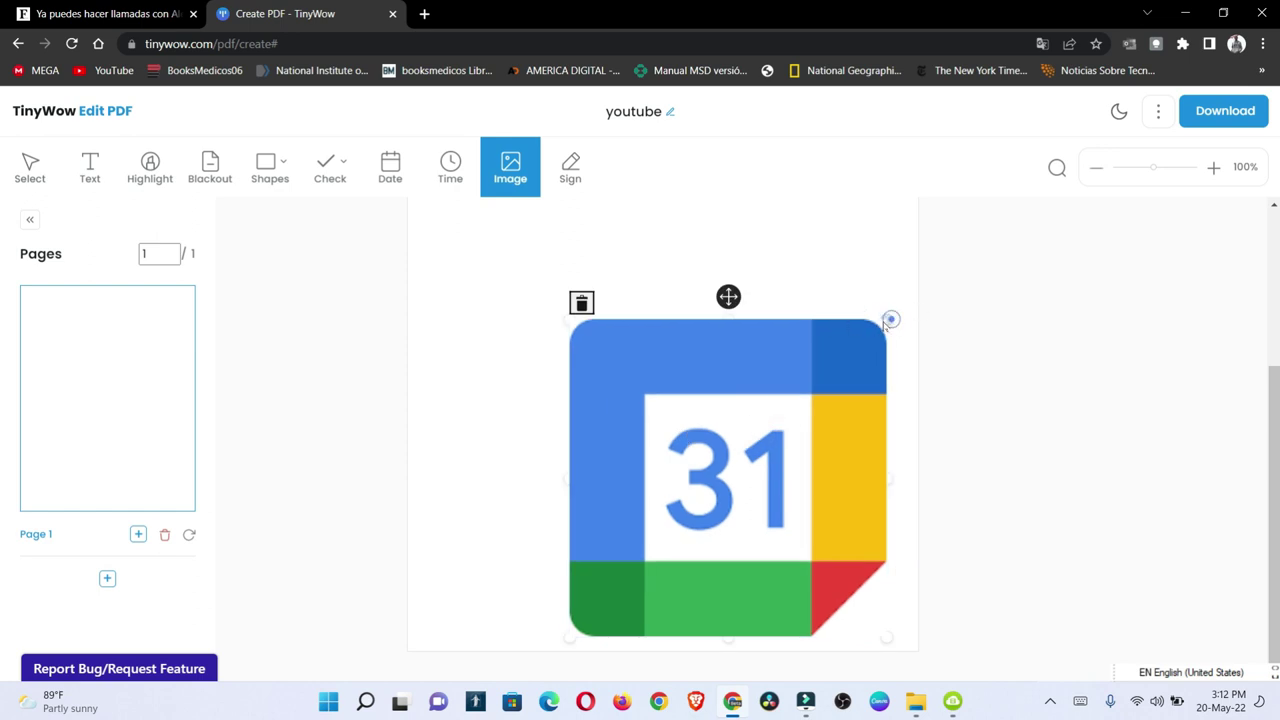
Step: Shrink the calendar image to a small square and move it into the page's upper left
left_click_drag(886, 322, 700, 578)
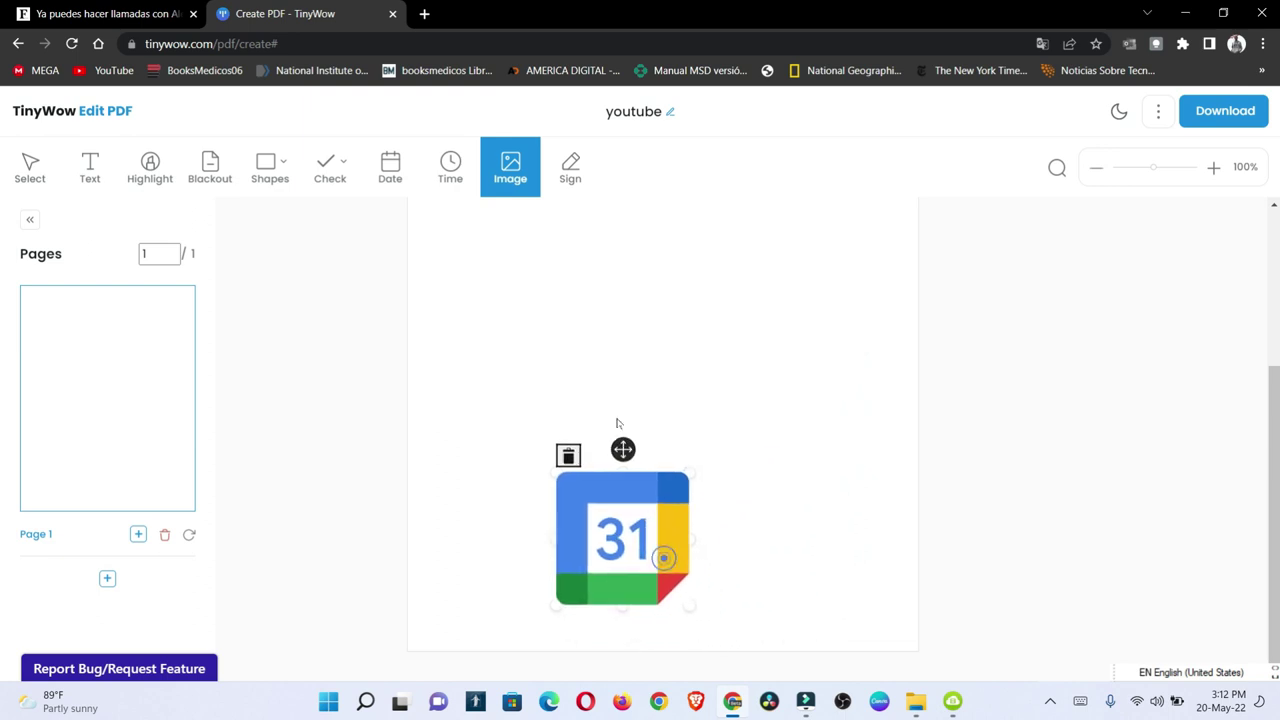
left_click_drag(623, 449, 489, 209)
scroll(517, 291, "up", 3)
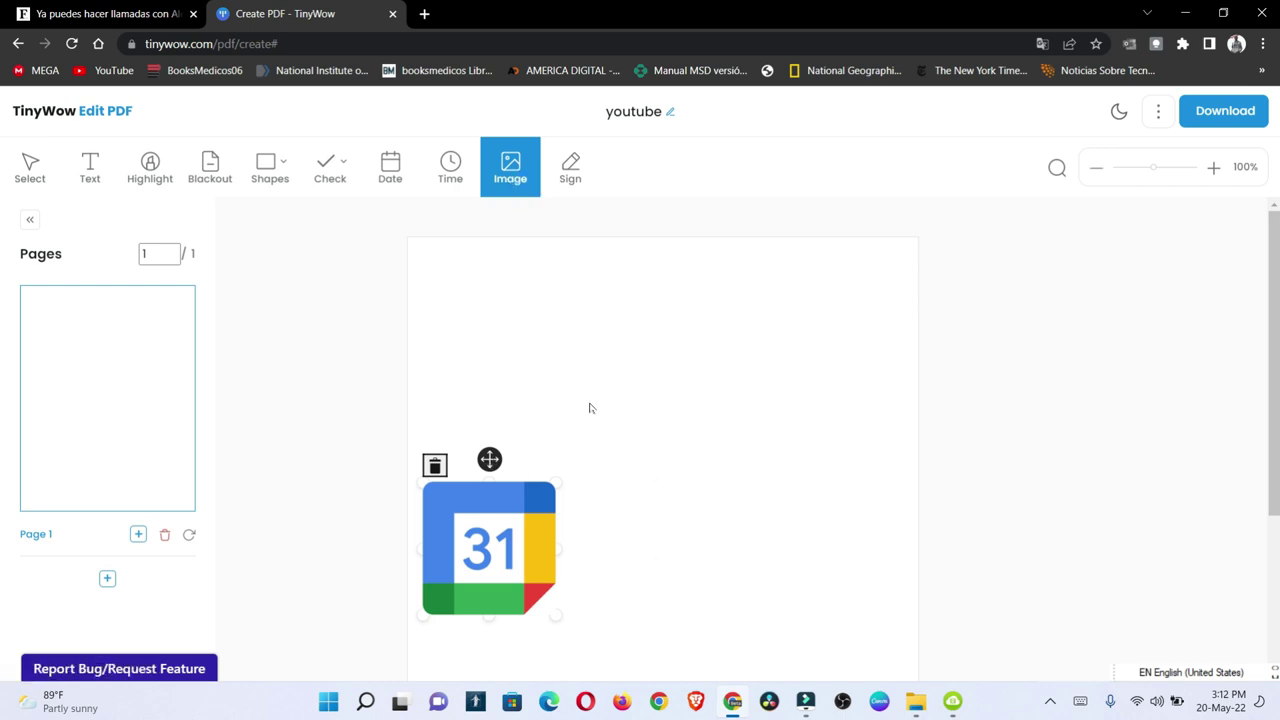
left_click(792, 302)
left_click(531, 196)
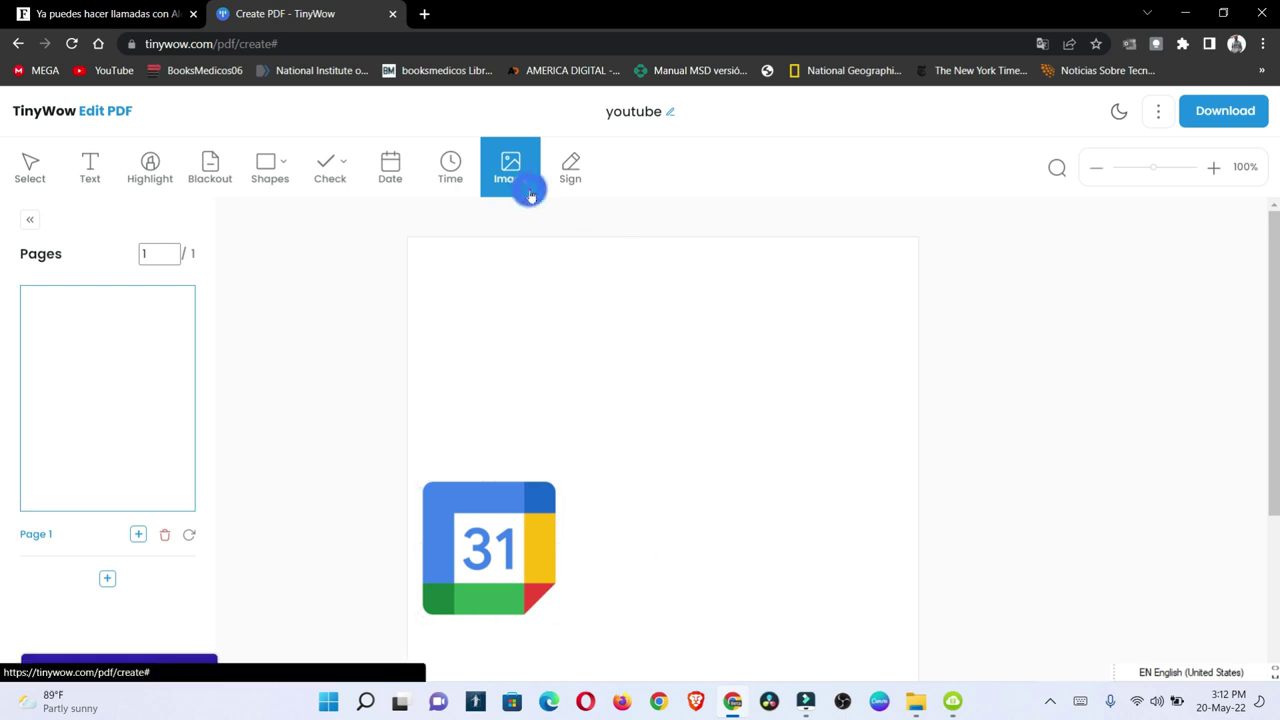
left_click_drag(488, 538, 515, 470)
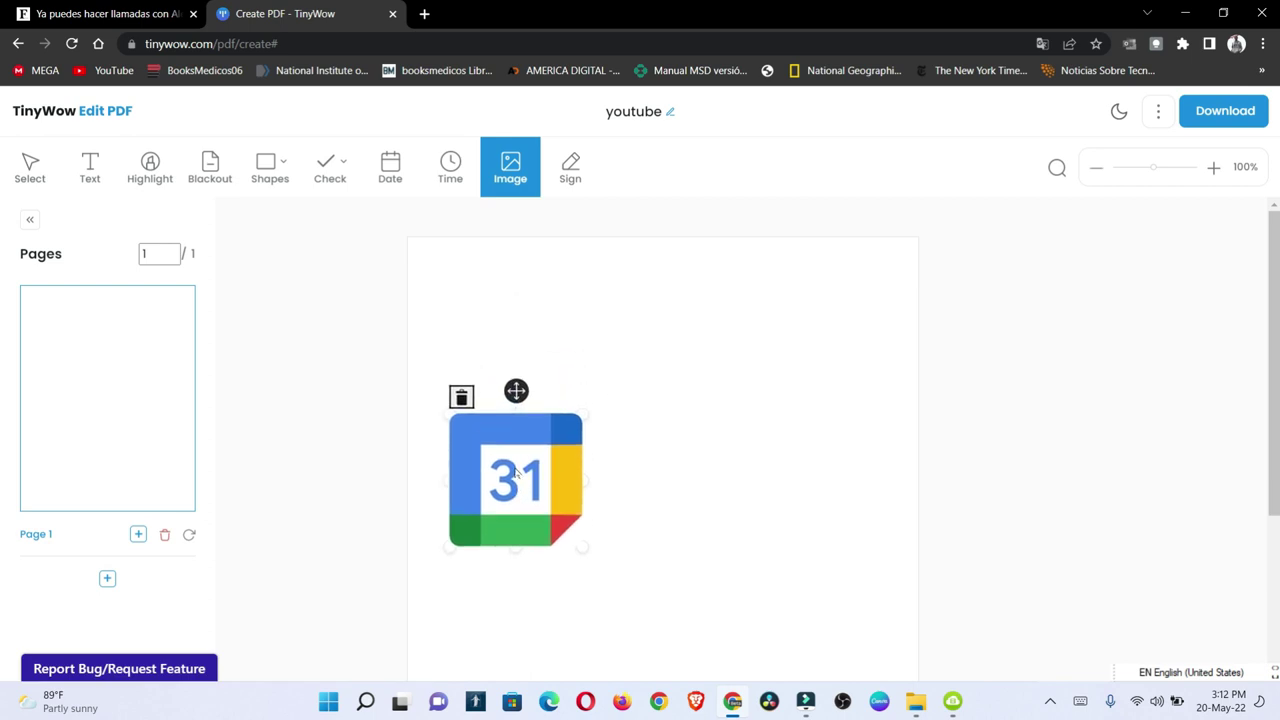
Step: Copy the Forbes article headline about calling with Alexa
left_click(154, 8)
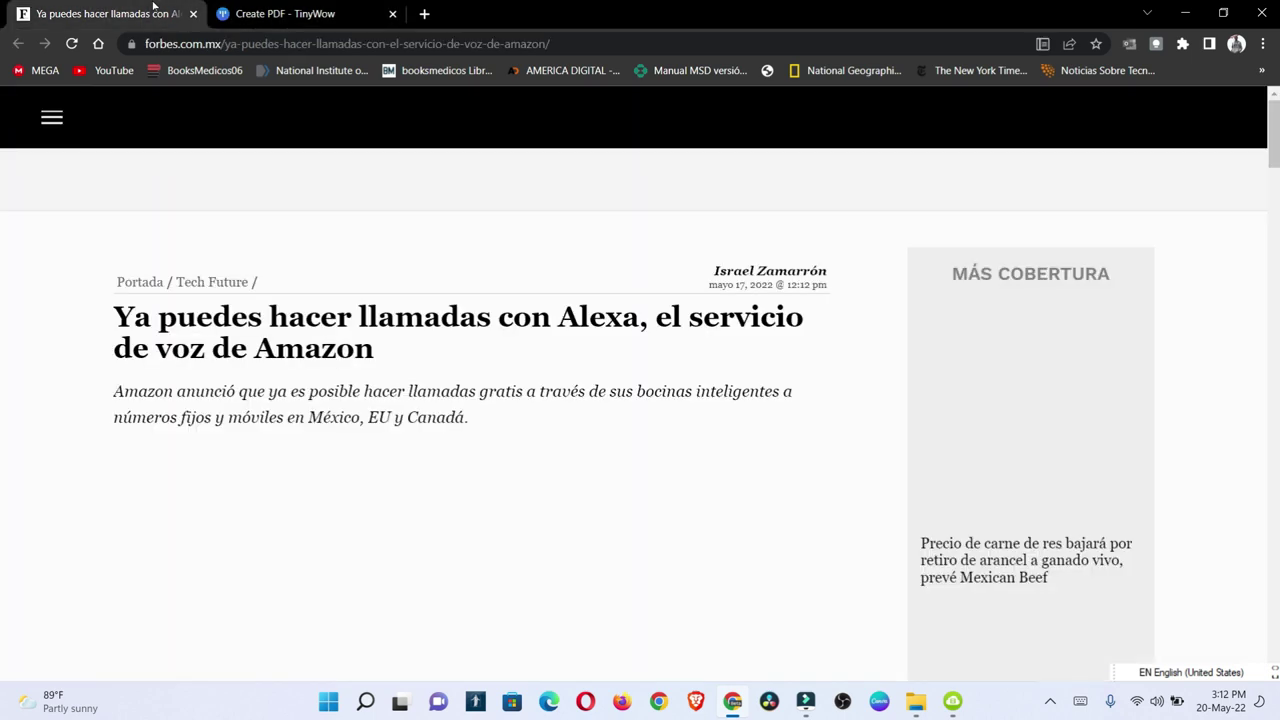
left_click_drag(398, 355, 113, 316)
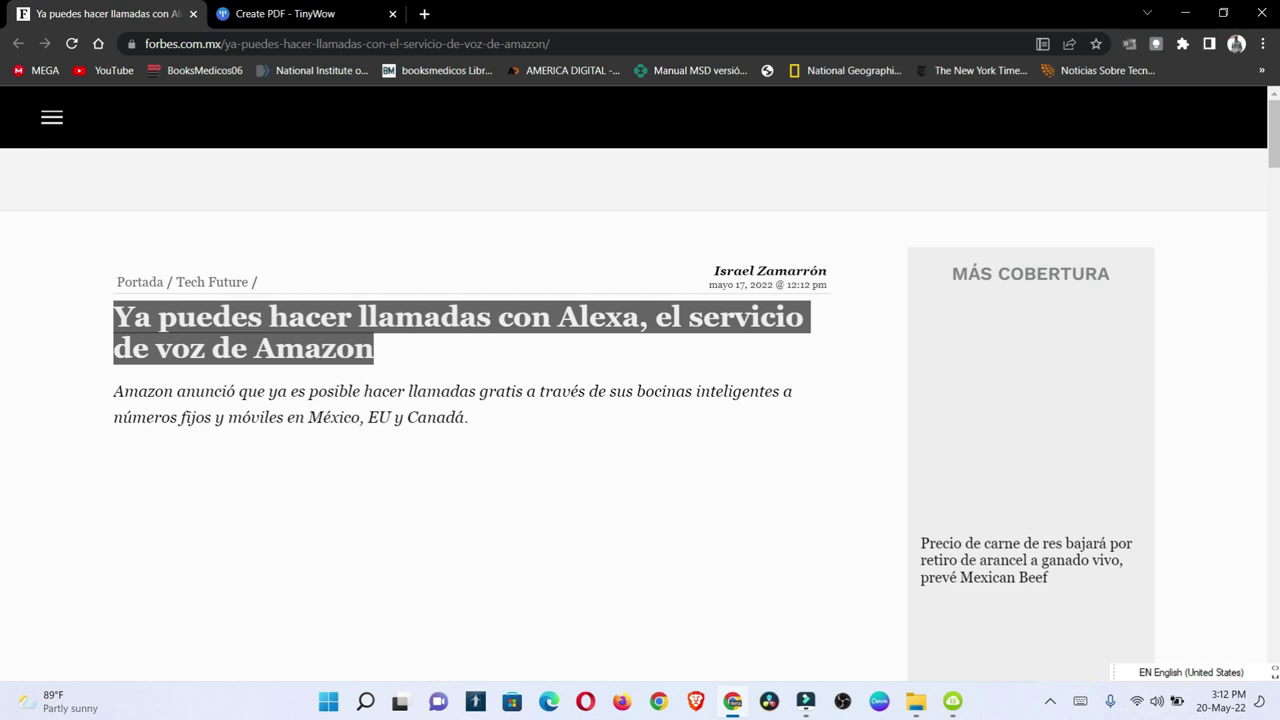
right_click(114, 326)
left_click(160, 339)
Step: Add a new text box to the TinyWow page and move it toward the top
left_click(329, 10)
left_click(497, 266)
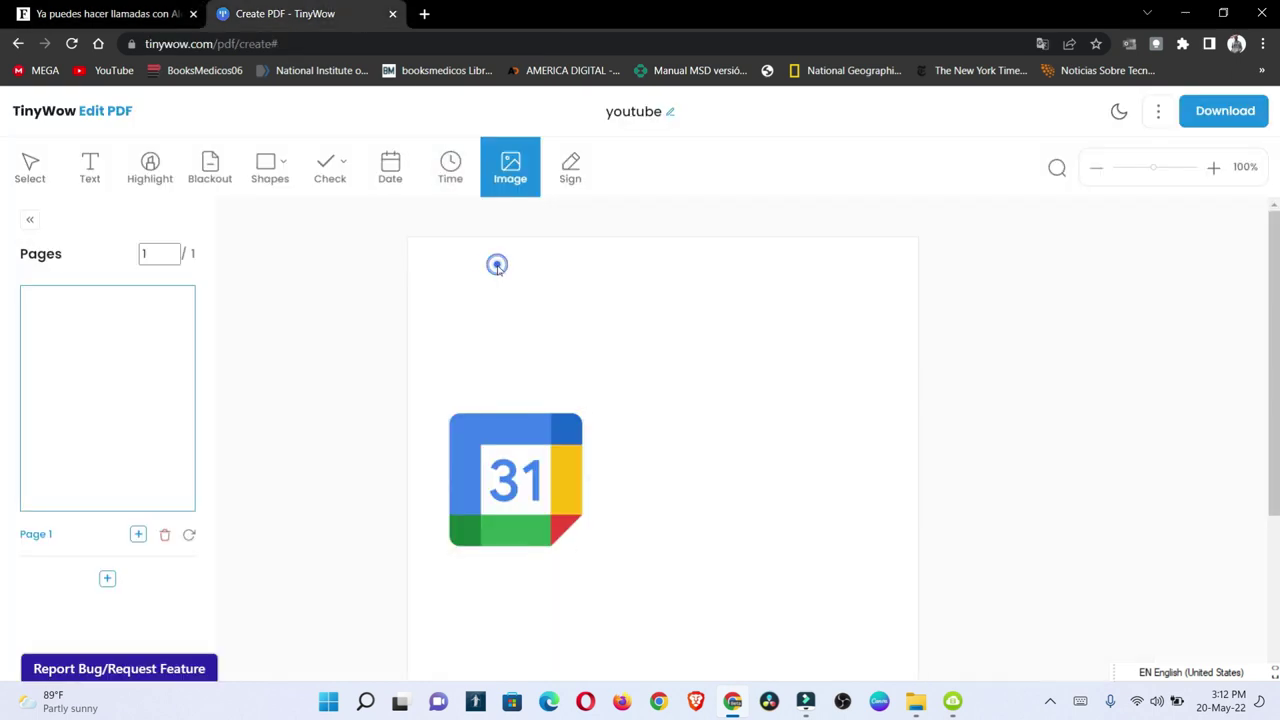
right_click(490, 285)
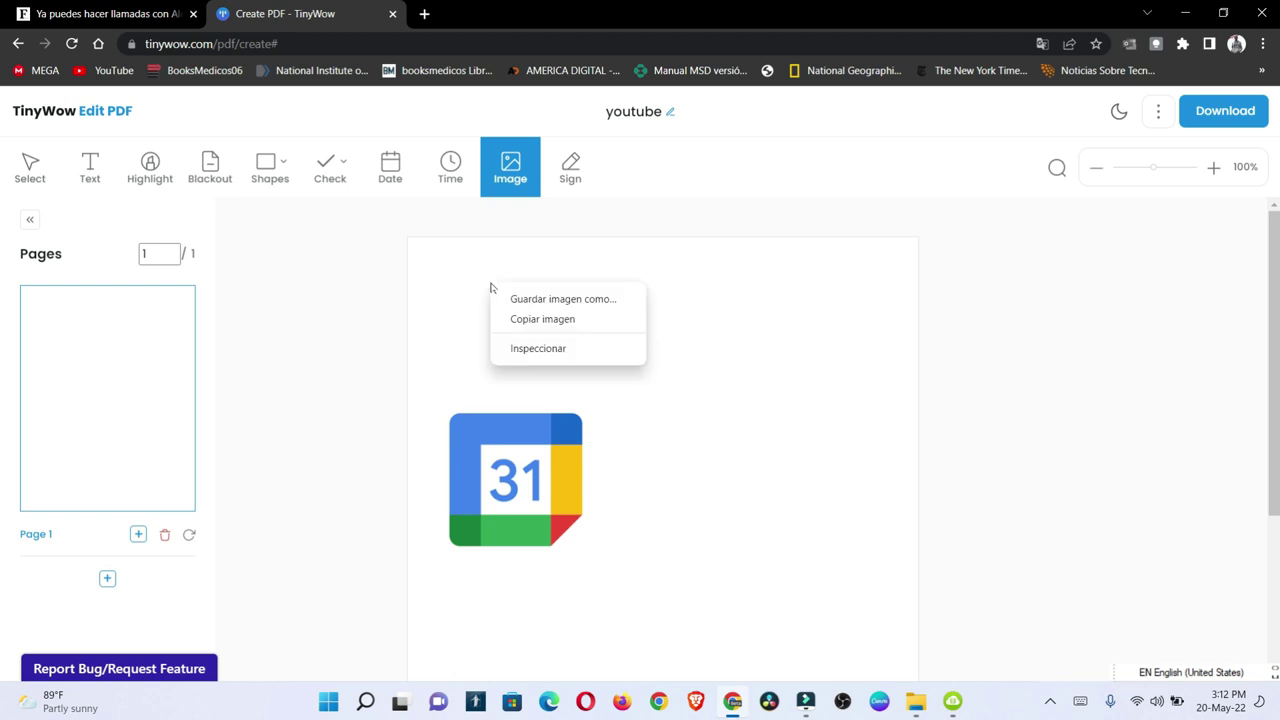
left_click(104, 184)
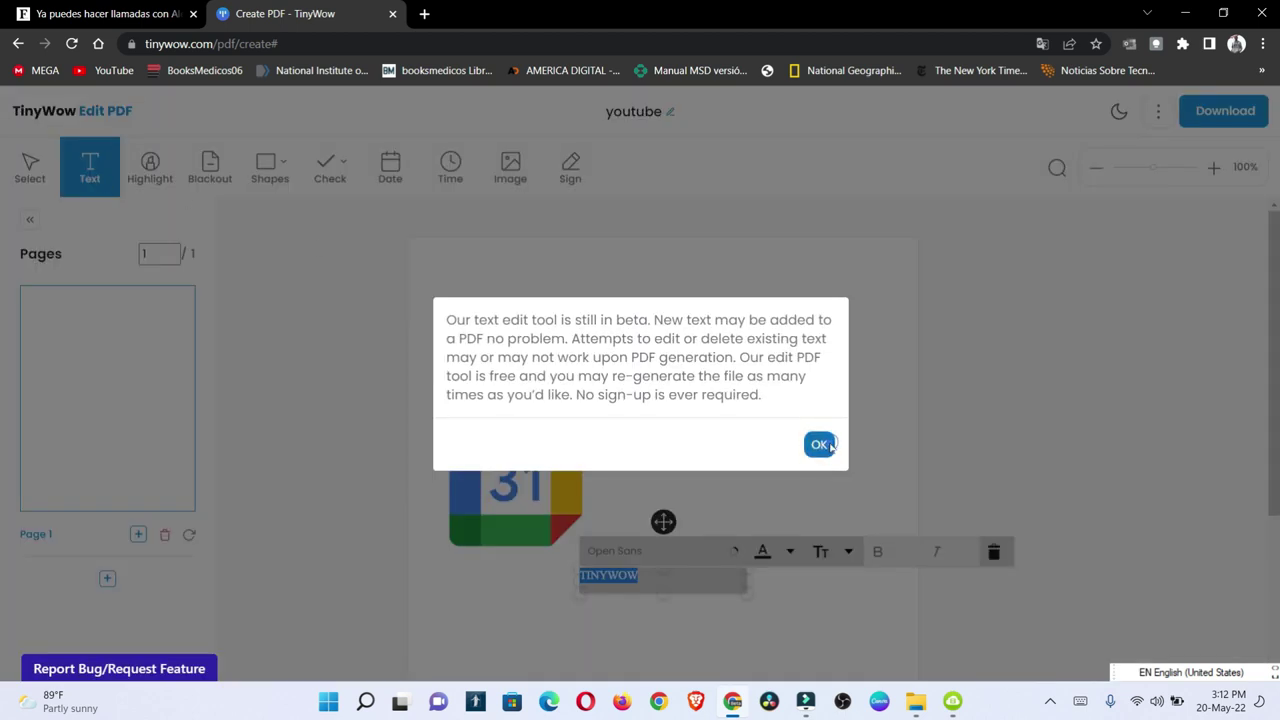
left_click(830, 448)
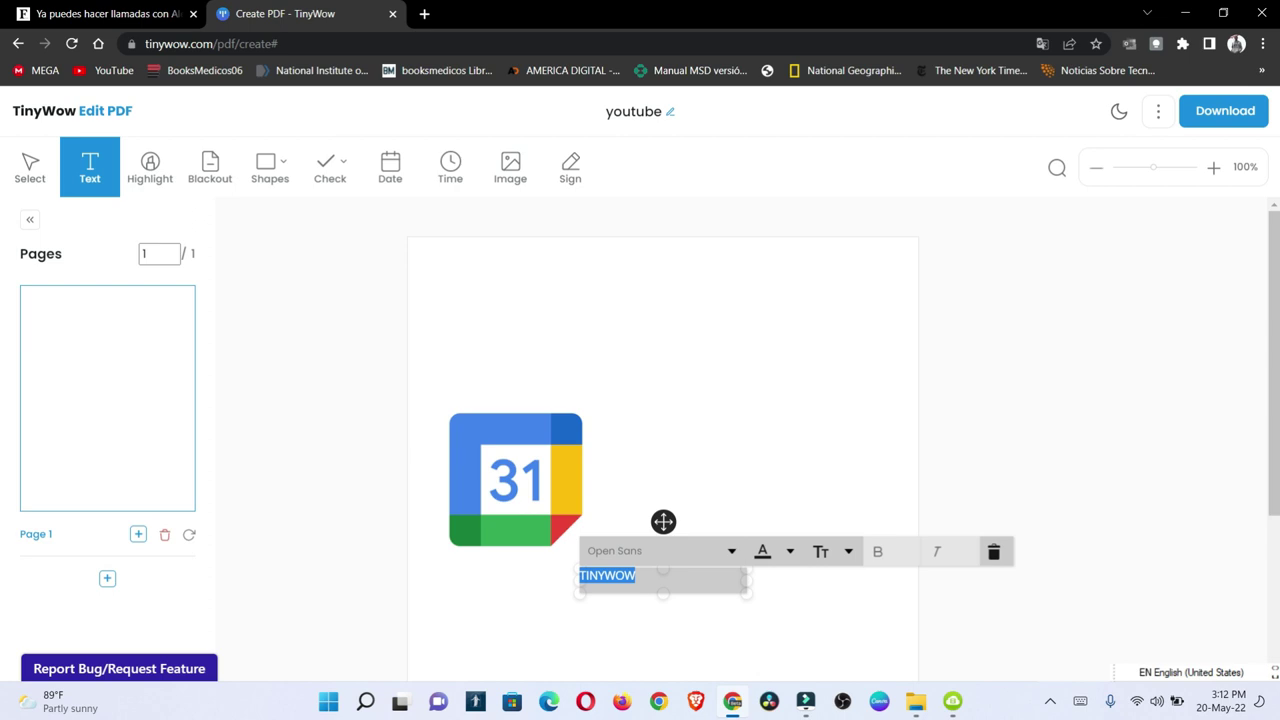
mouse_move(657, 575)
left_mouse_down()
mouse_move(673, 408)
mouse_move(540, 293)
left_mouse_up()
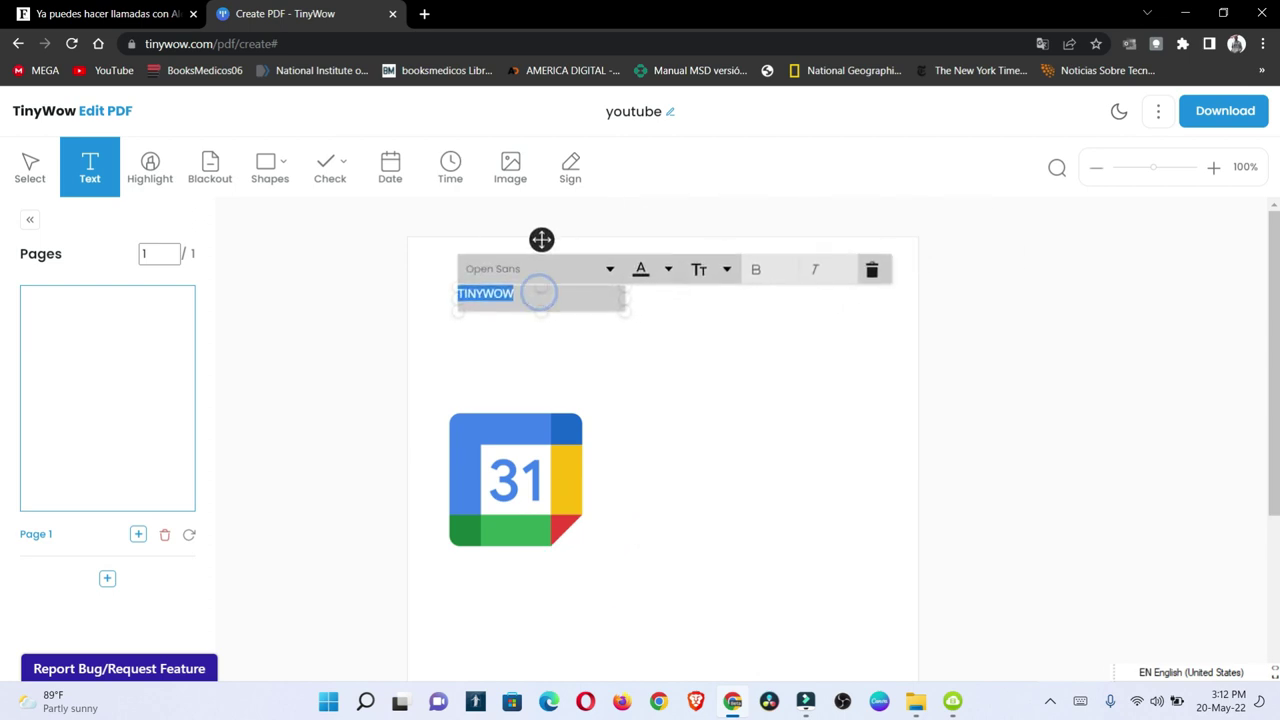
Step: Replace the placeholder TINYWOW text with the pasted headline, positioned right of the calendar image
key("BackSpace")
key("BackSpace")
key("BackSpace")
key("BackSpace")
key("BackSpace")
key("BackSpace")
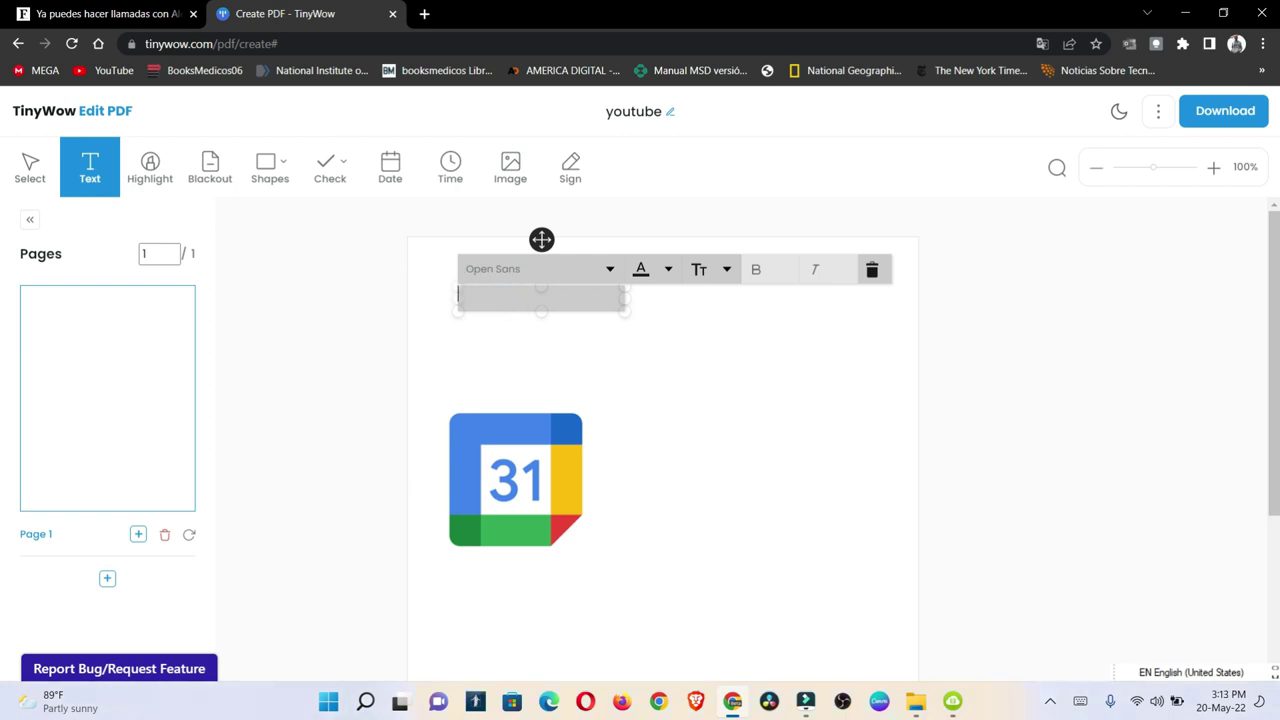
key("ctrl+v")
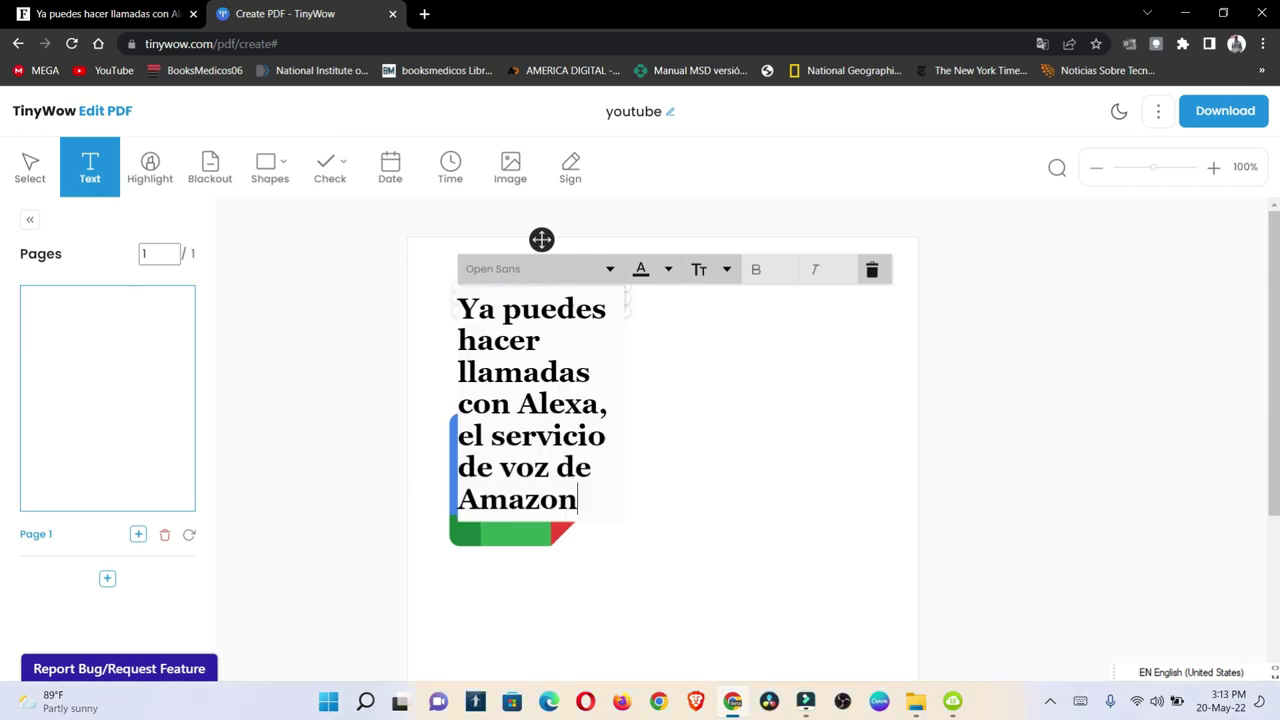
mouse_move(541, 239)
left_mouse_down()
mouse_move(818, 312)
mouse_move(778, 274)
left_mouse_up()
key("ctrl+a")
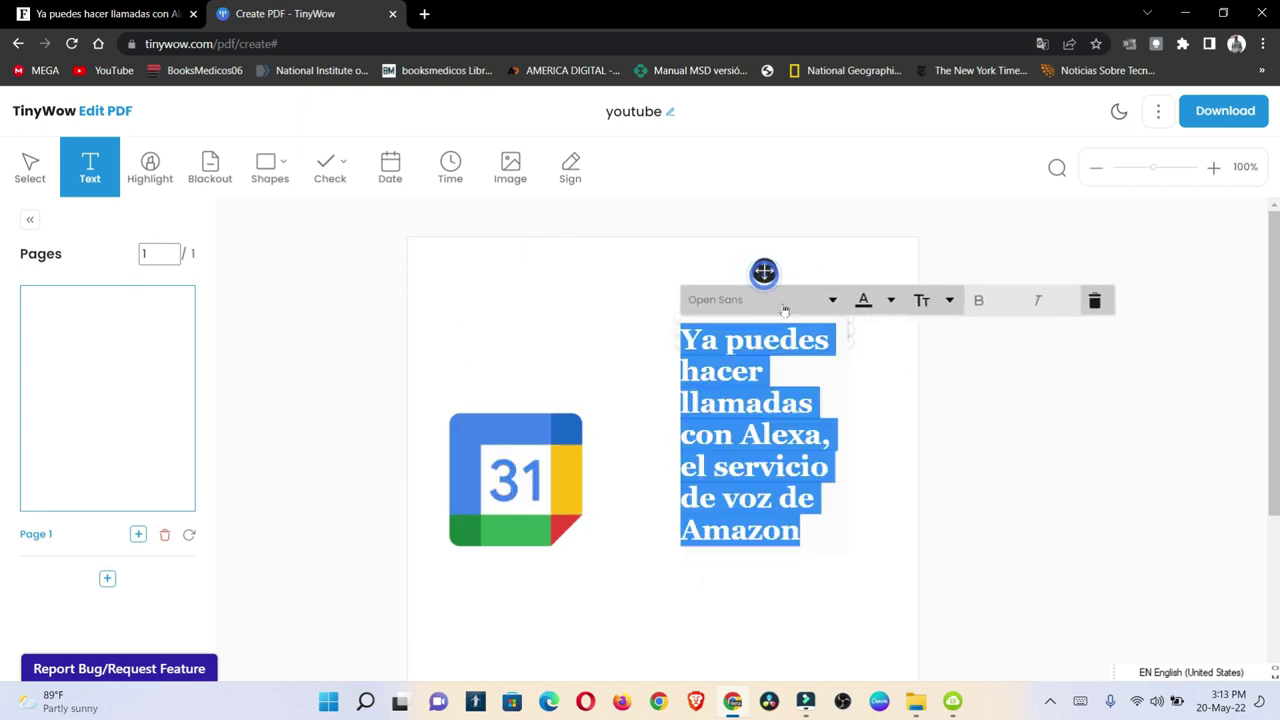
left_click(871, 490)
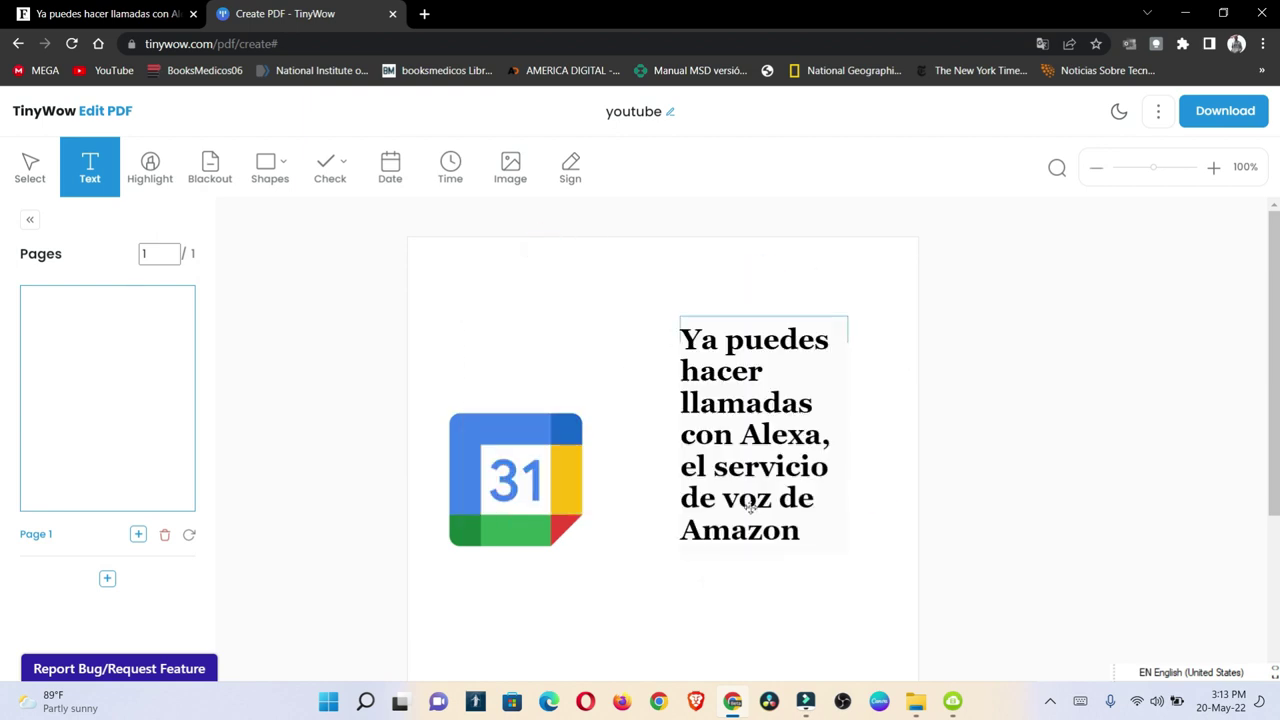
left_click_drag(750, 508, 792, 468)
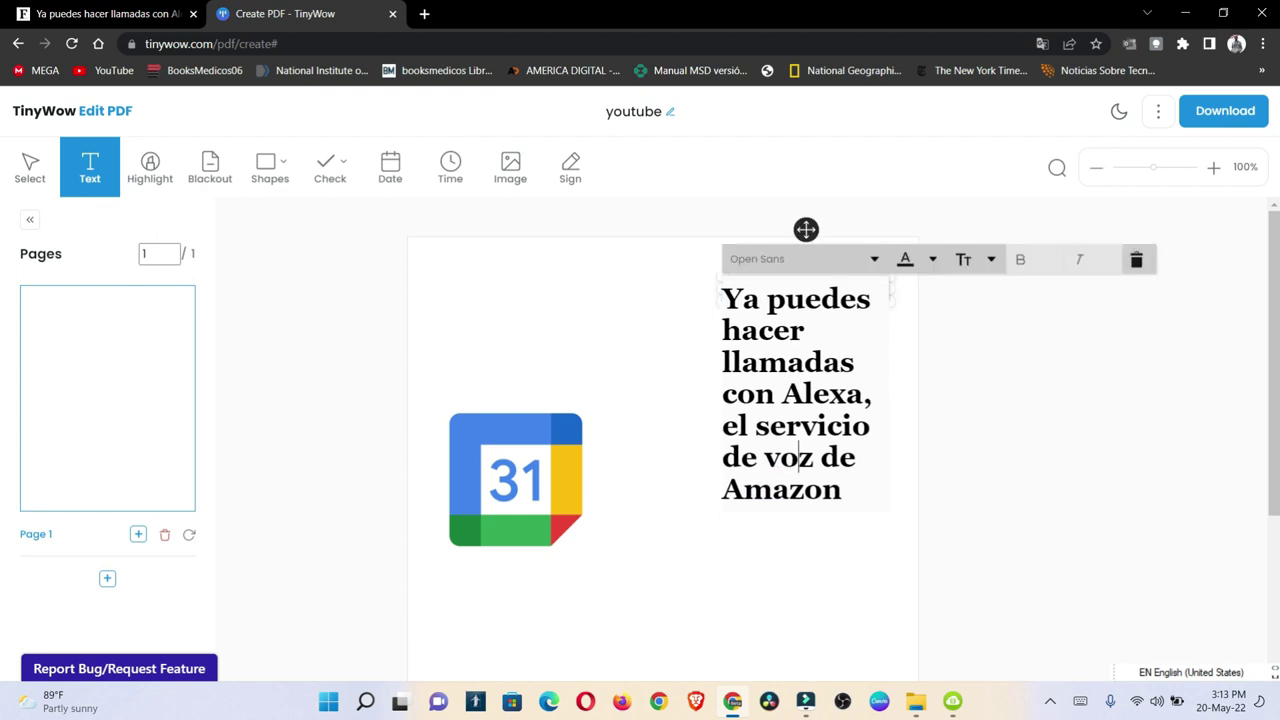
left_click(437, 525)
left_click(520, 505)
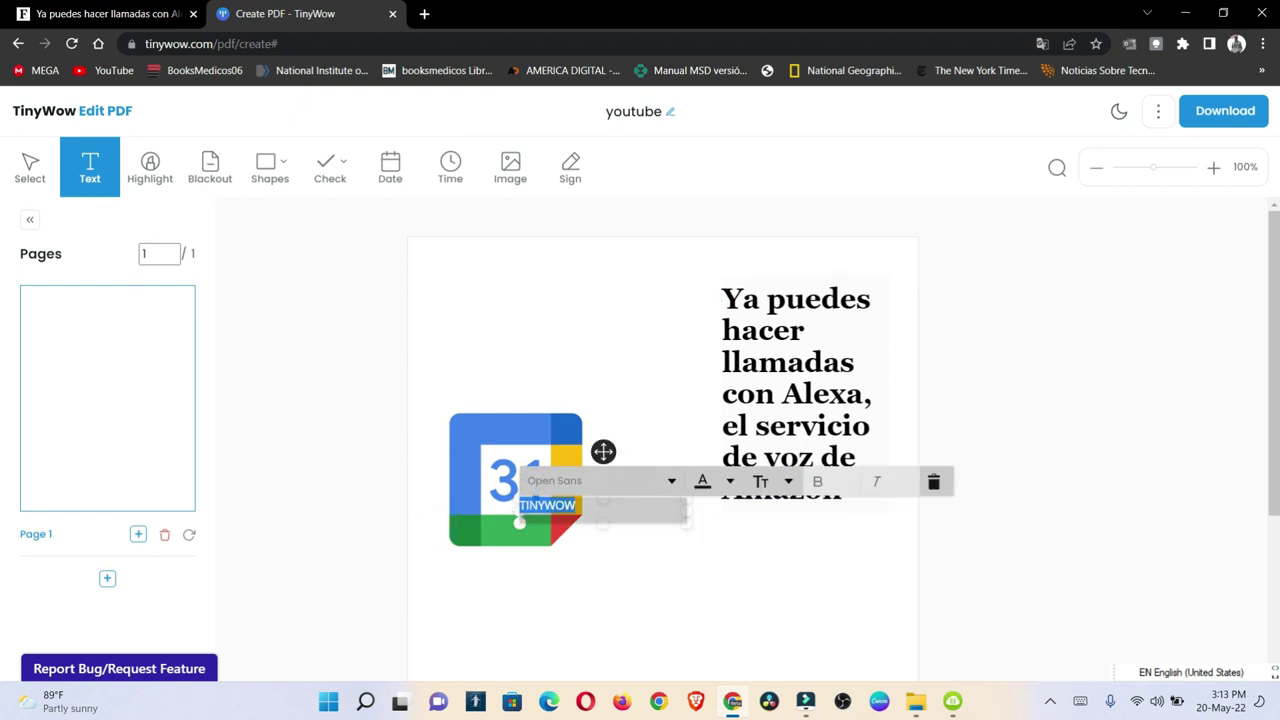
left_click(590, 447)
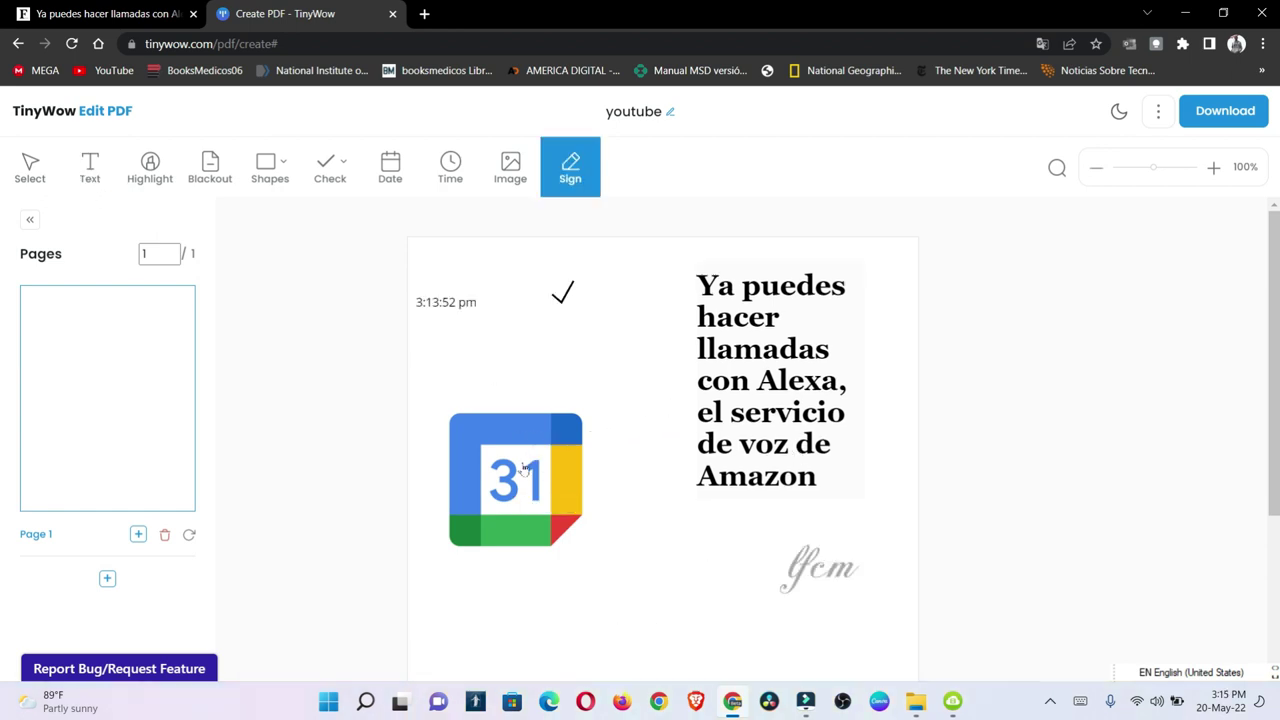
Step: Finish the page with the 3:13:52 pm time stamp, check mark and signature, and request the PDF download
left_click(436, 413)
scroll(994, 462, "down", 2)
scroll(994, 462, "up", 2)
left_click(1240, 108)
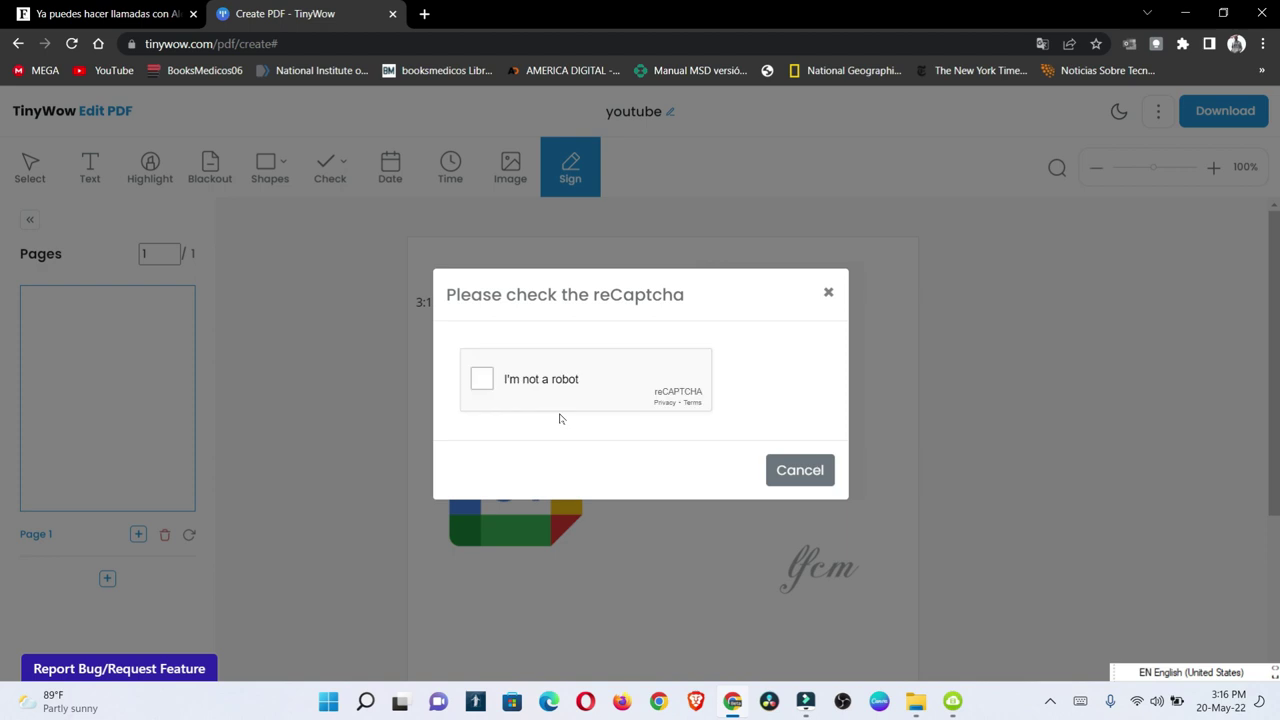
Step: Tick the 'I'm not a robot' reCAPTCHA box so youtube.pdf downloads
left_click(487, 390)
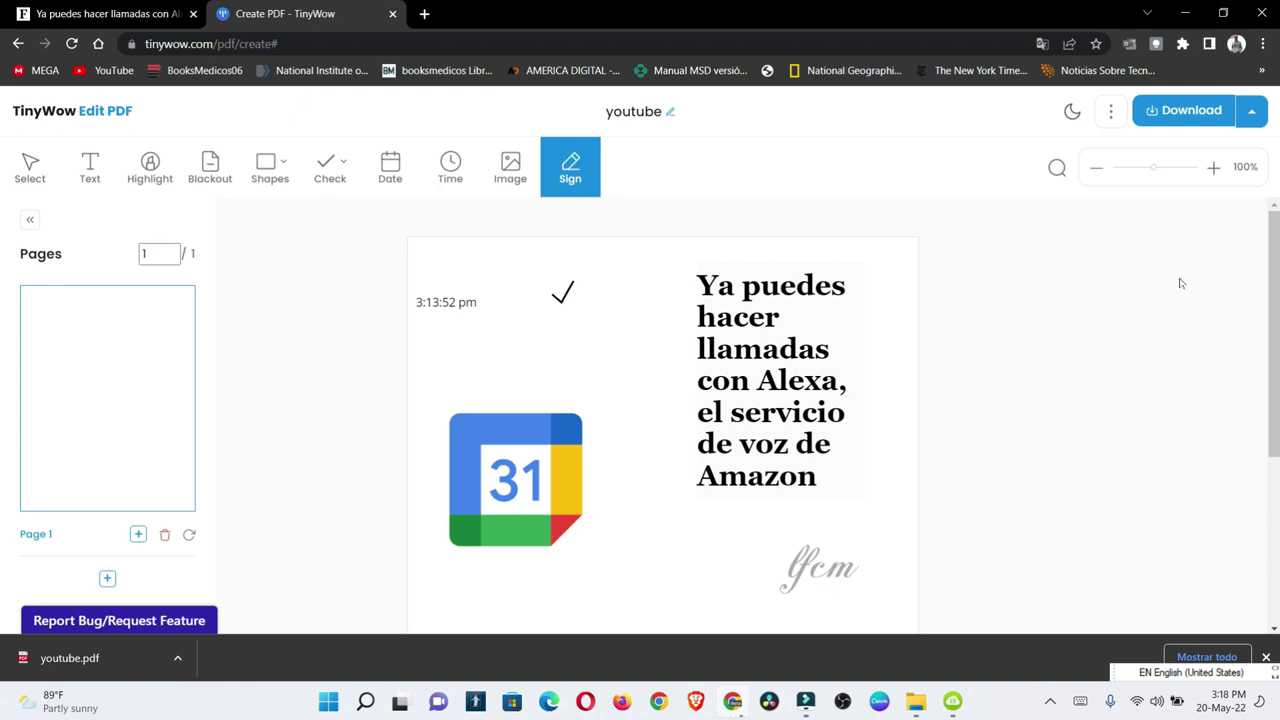
left_click(90, 651)
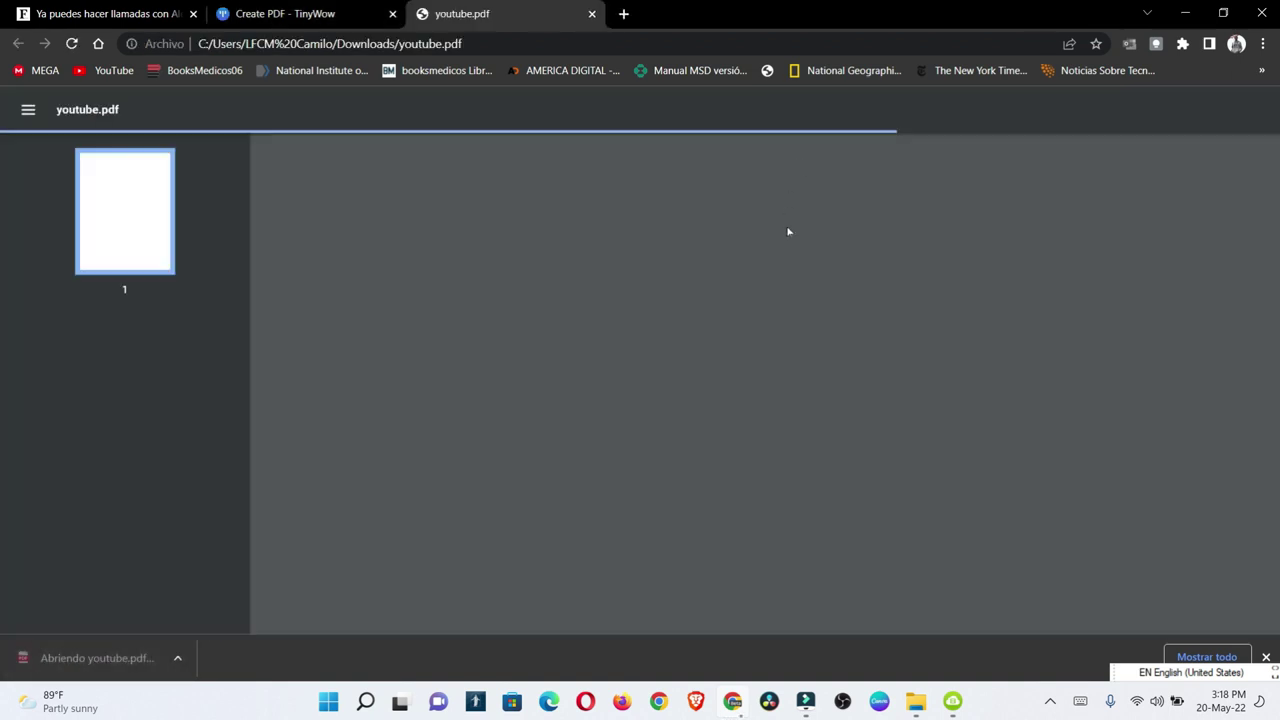
scroll(803, 308, "down", 3)
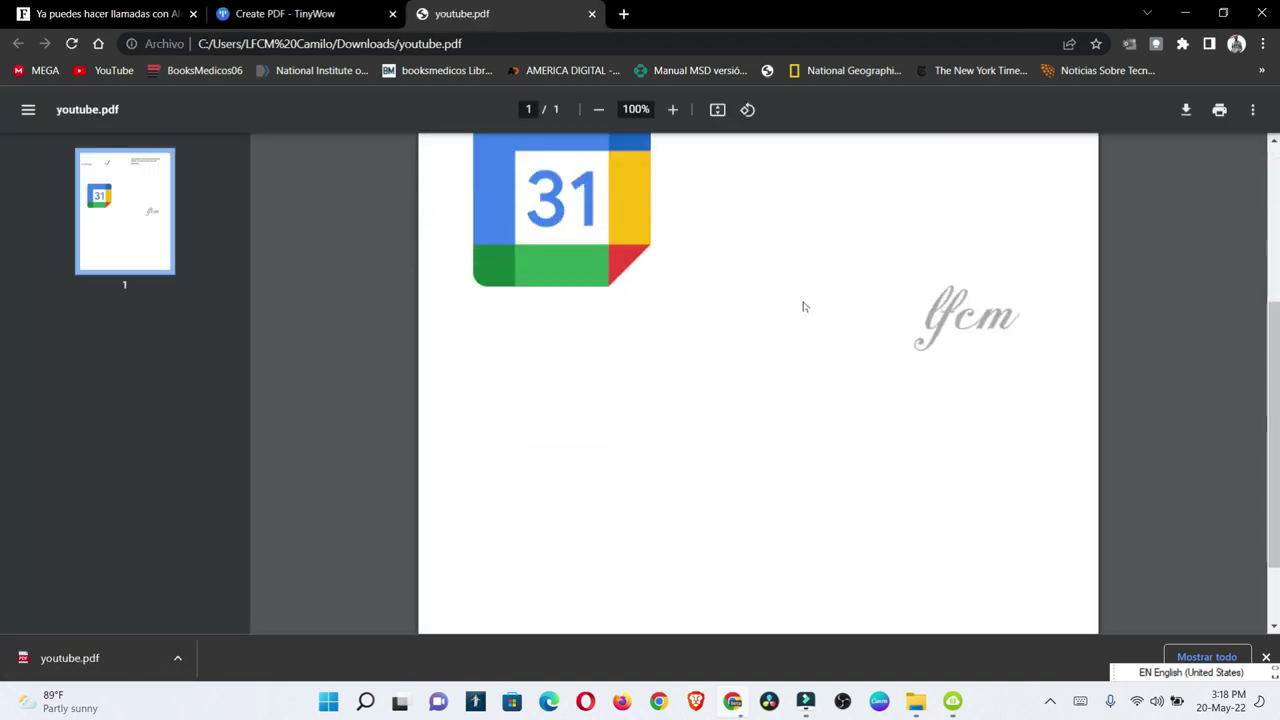
scroll(803, 307, "up", 3)
scroll(803, 307, "down", 3)
scroll(803, 307, "up", 3)
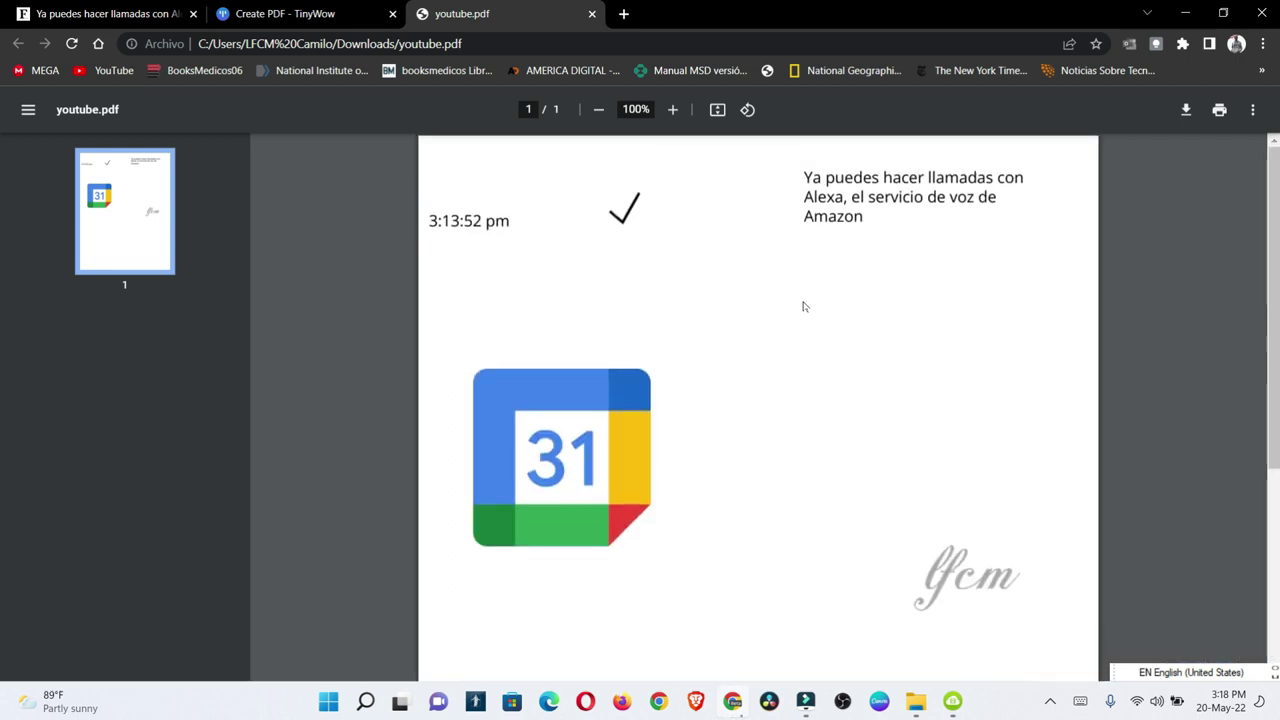
scroll(803, 307, "down", 3)
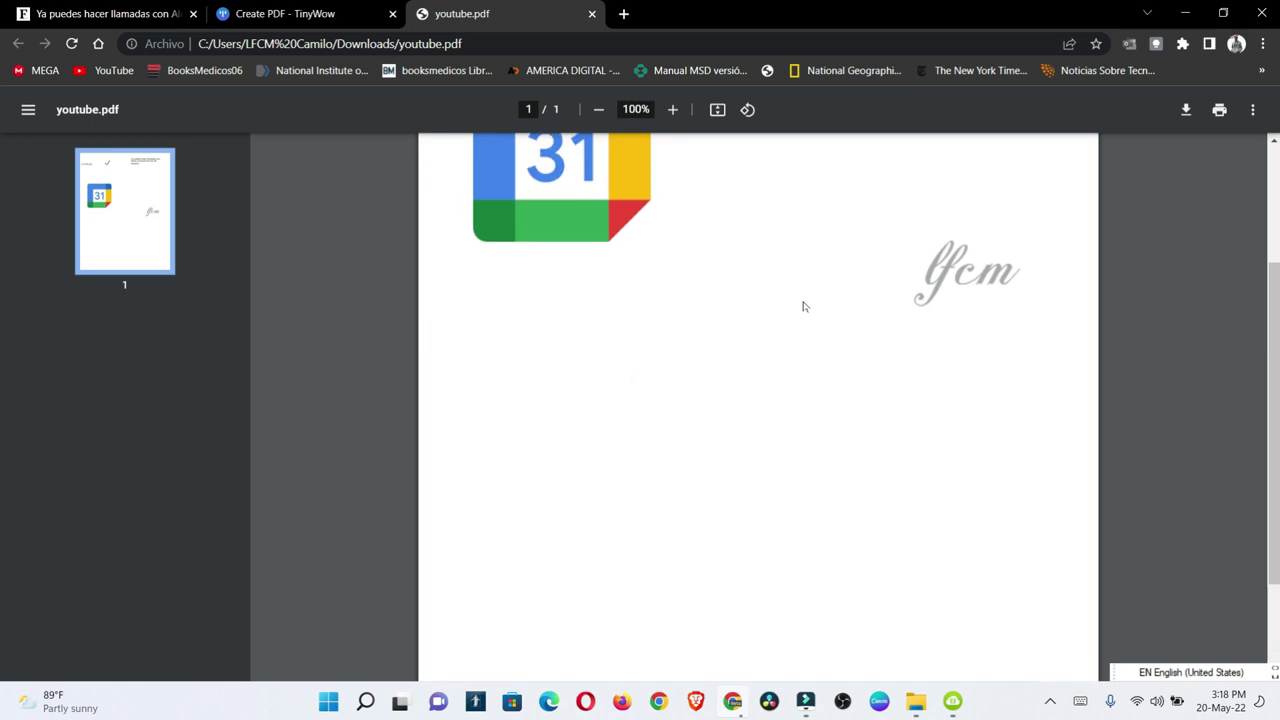
scroll(803, 307, "up", 3)
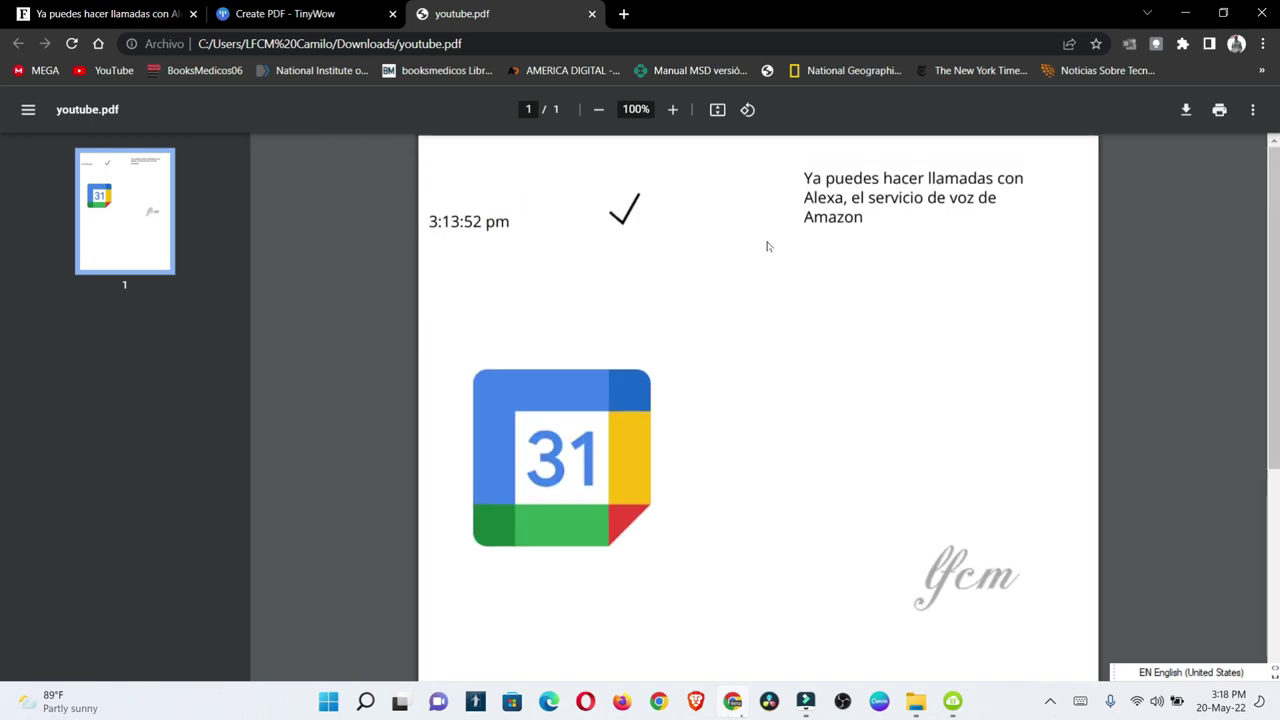
left_click(592, 14)
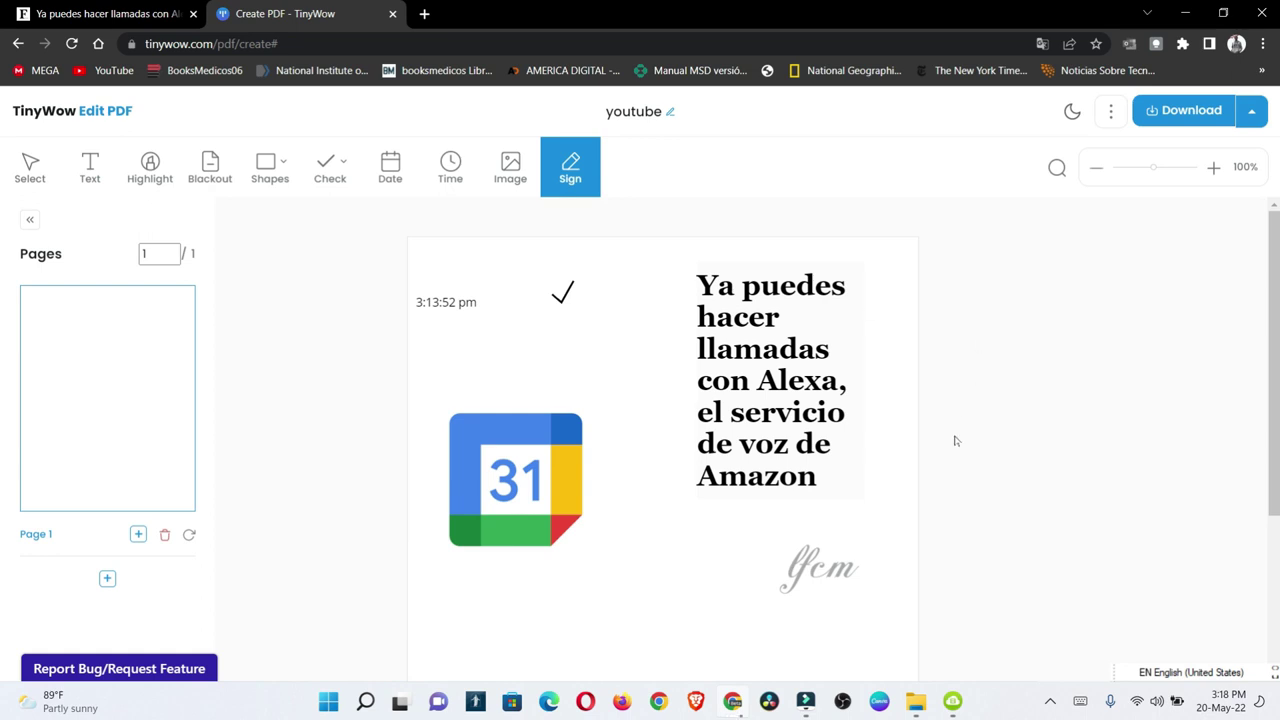
scroll(952, 458, "down", 3)
scroll(952, 458, "up", 3)
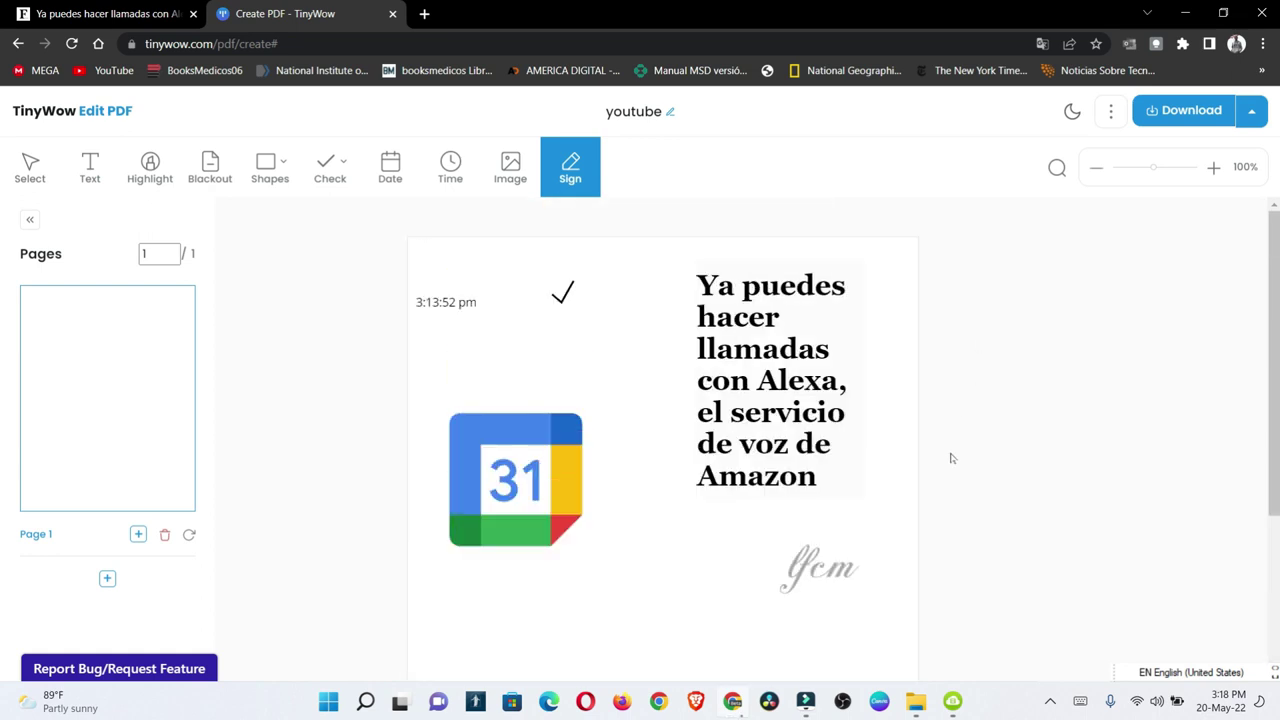